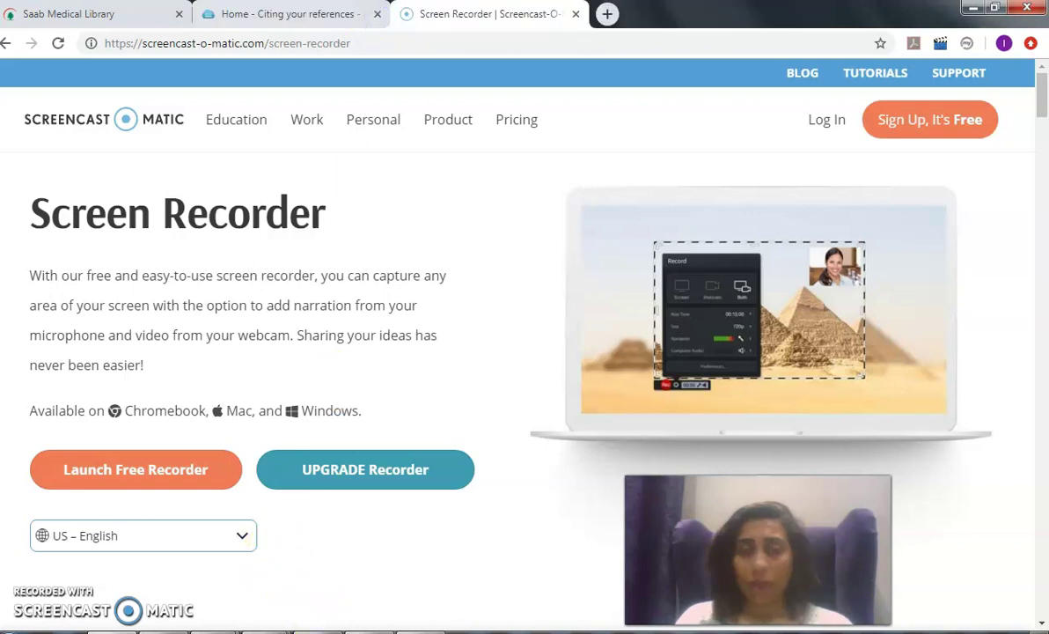
# Step: Import jmv.25785.pdf from Downloads into the EndNote library and save the changes
pyautogui.click(312, 620)
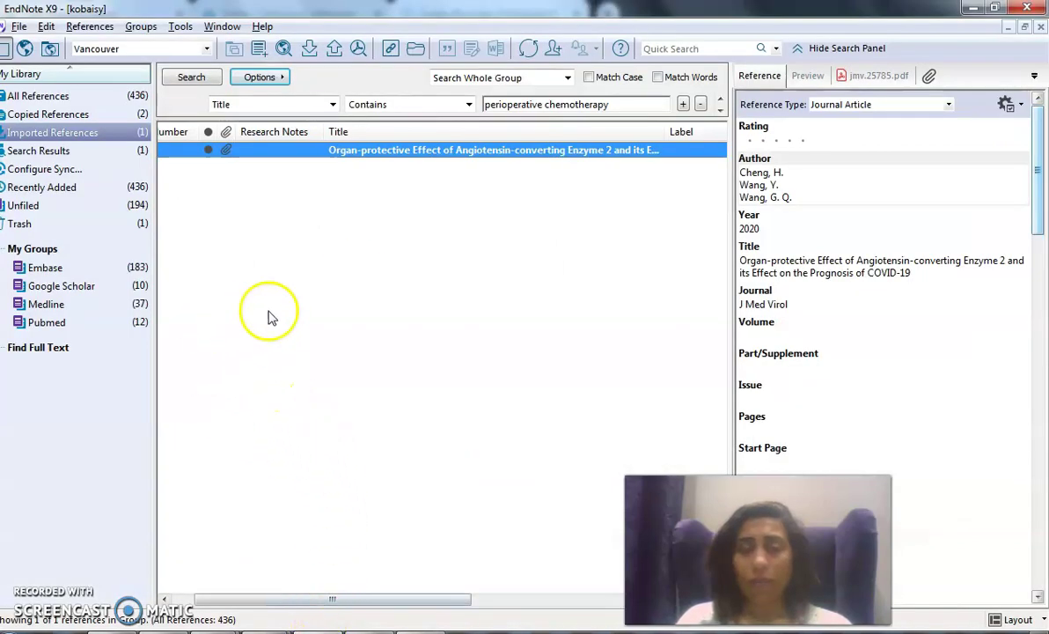
pyautogui.click(270, 317)
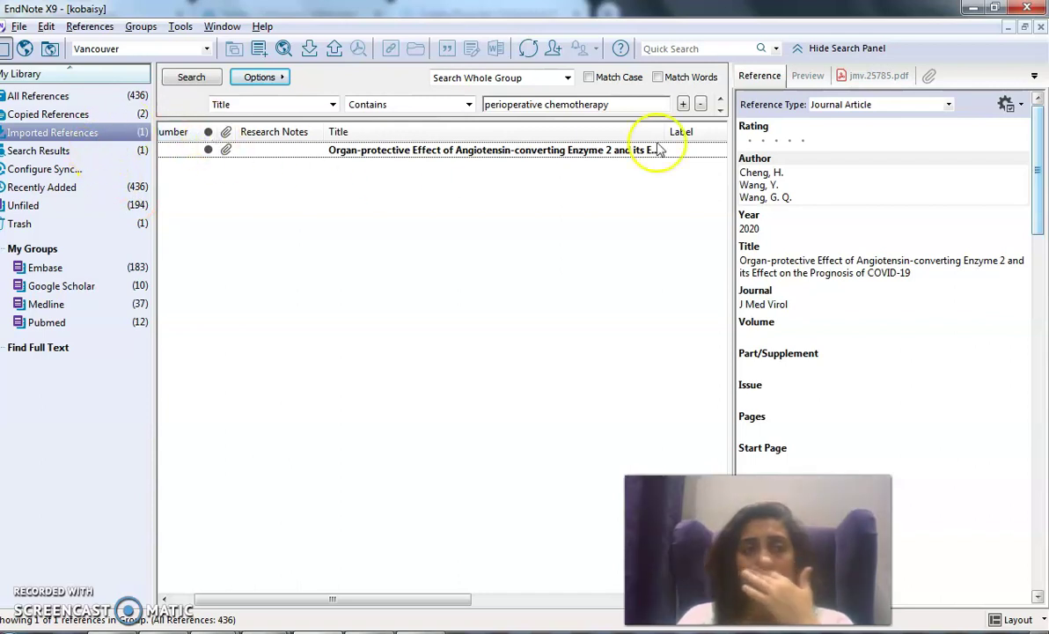
pyautogui.click(18, 28)
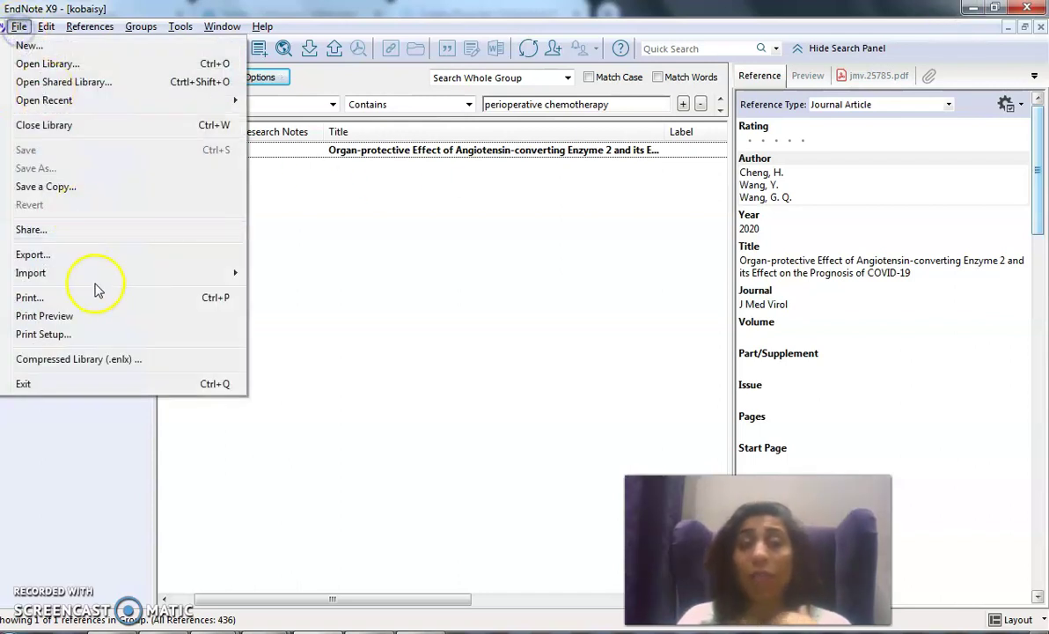
pyautogui.moveTo(99, 276)
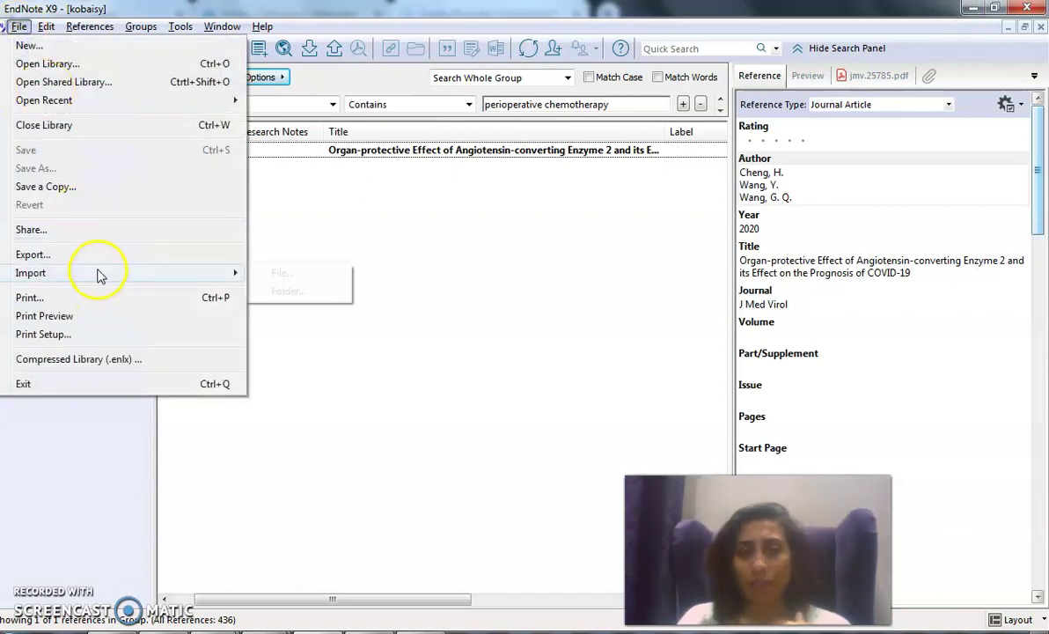
pyautogui.click(283, 273)
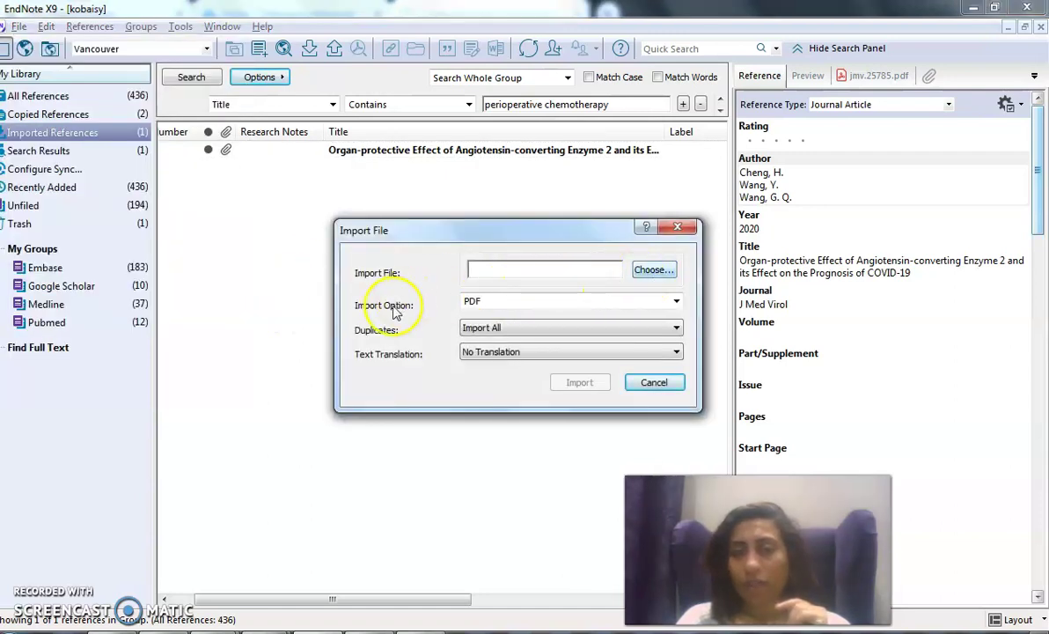
pyautogui.click(654, 271)
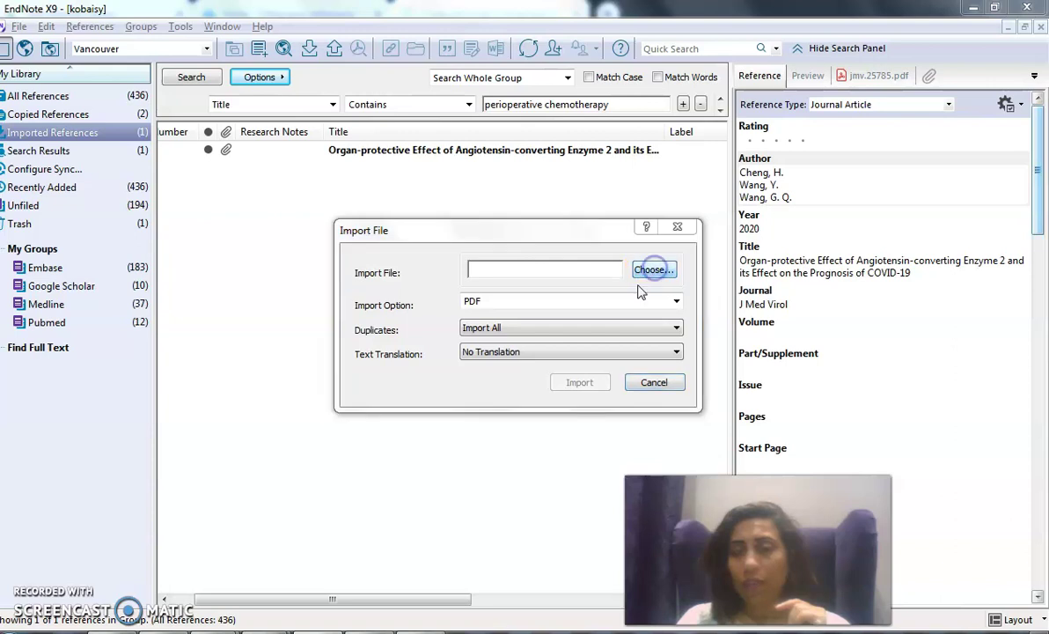
pyautogui.click(457, 239)
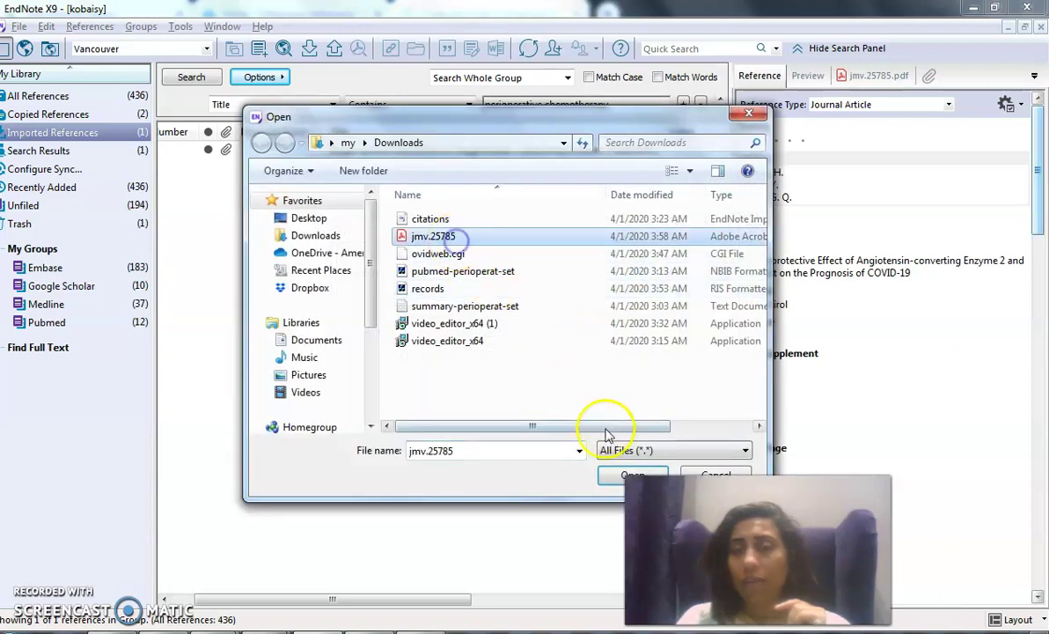
pyautogui.click(616, 476)
pyautogui.click(581, 382)
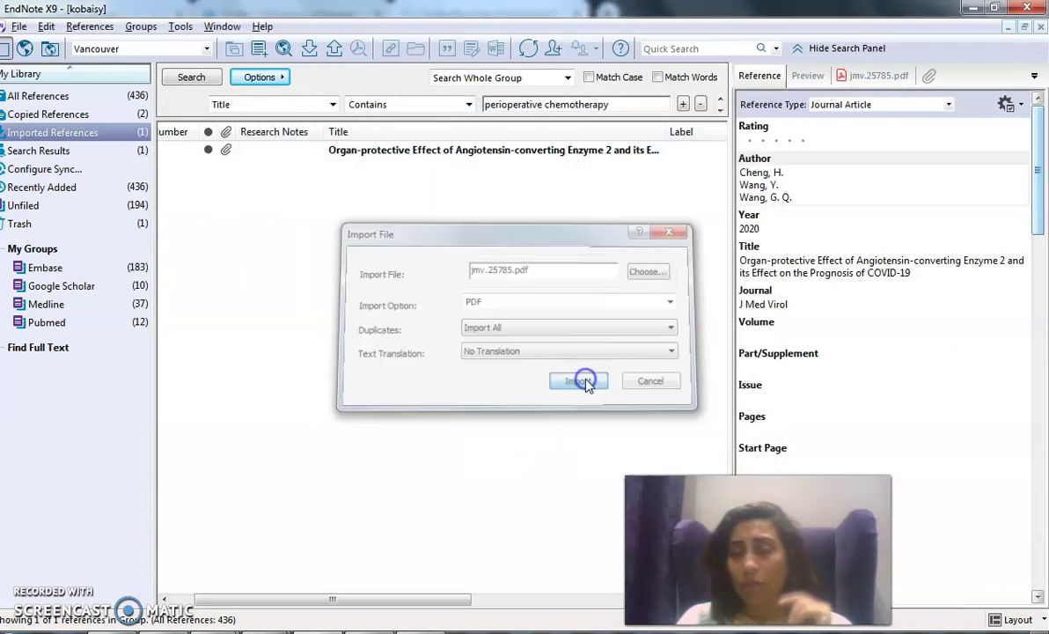
pyautogui.click(570, 364)
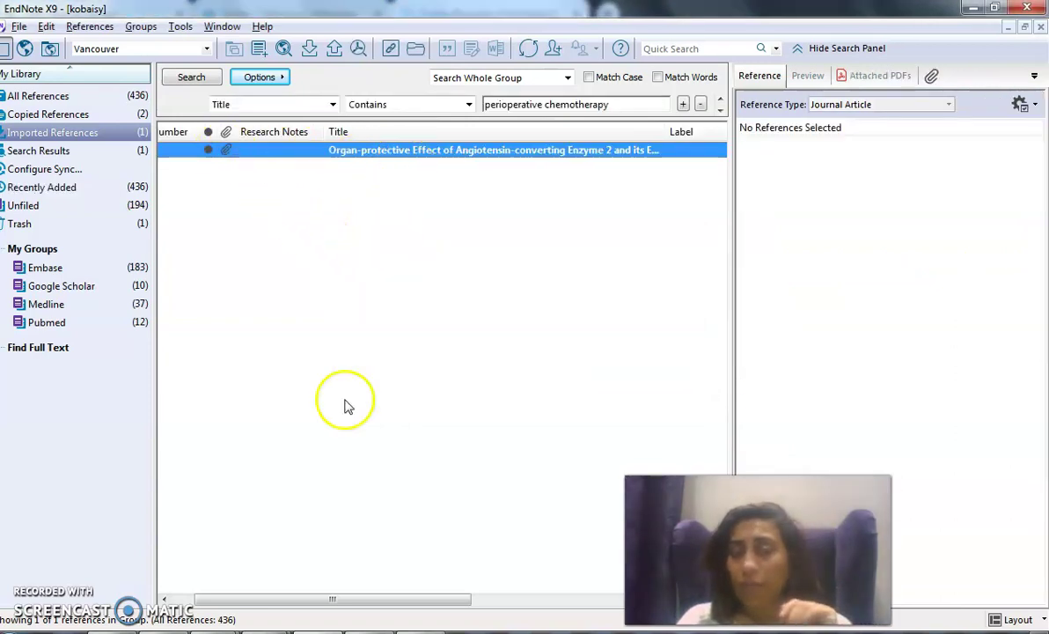
# Step: Toggle the reference panel between its Preview and Reference views
pyautogui.moveTo(356, 595); pyautogui.dragTo(384, 561)
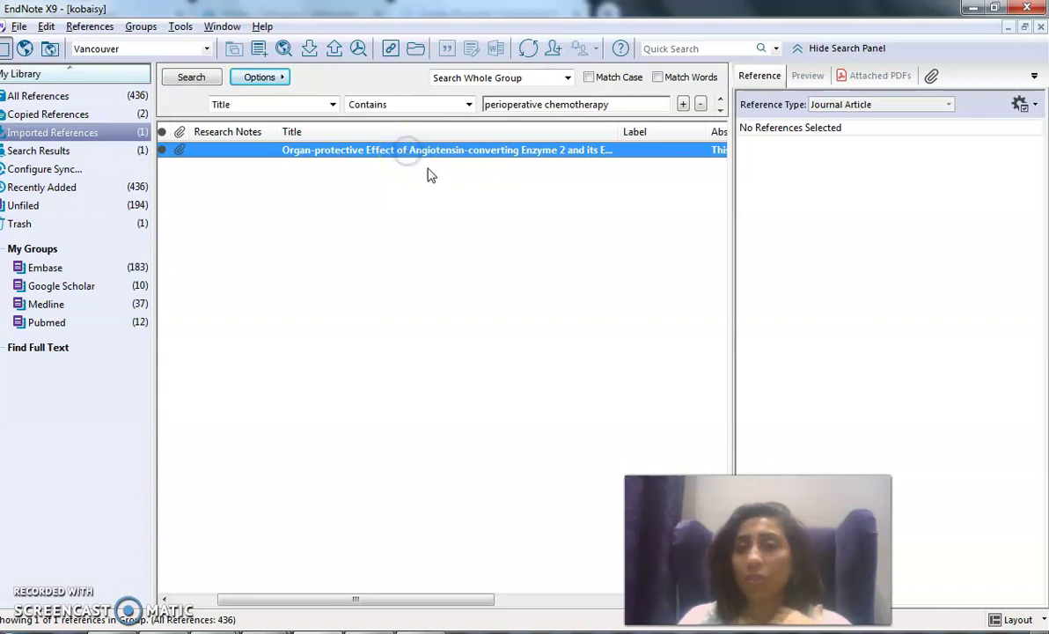
pyautogui.click(805, 76)
pyautogui.click(759, 76)
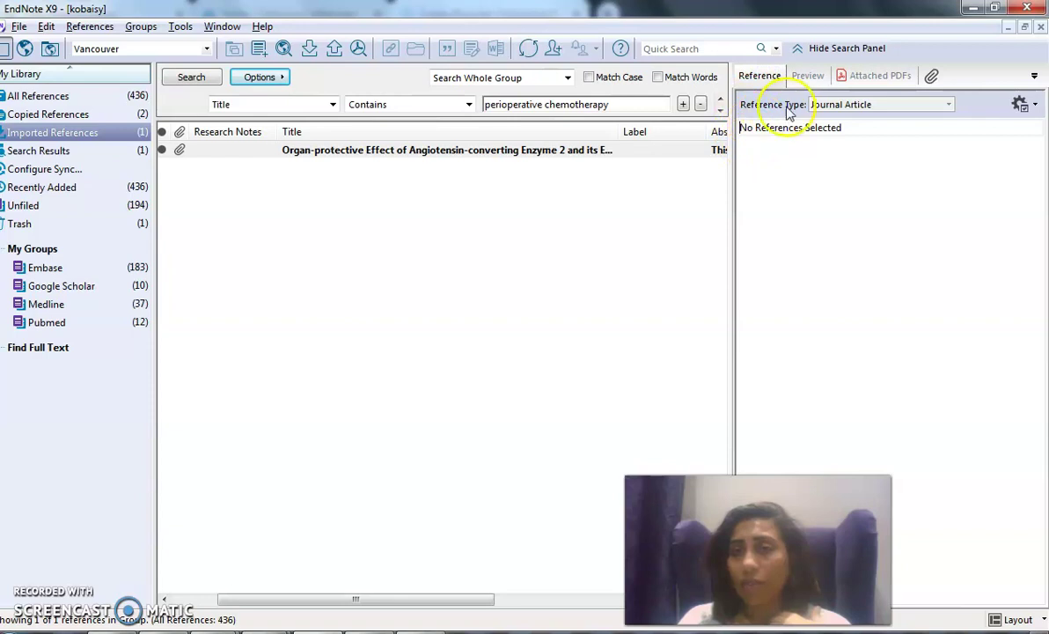
pyautogui.click(806, 76)
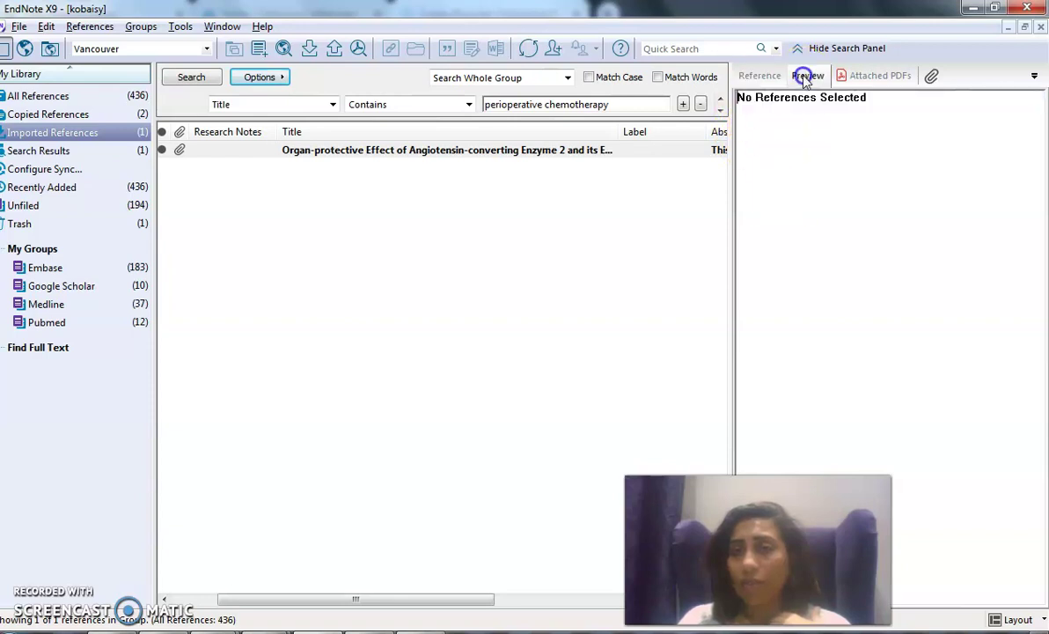
# Step: In the Unfiled group, inspect the Hemophagocytic lymphohistiocytosis reference's fields and keywords
pyautogui.click(87, 204)
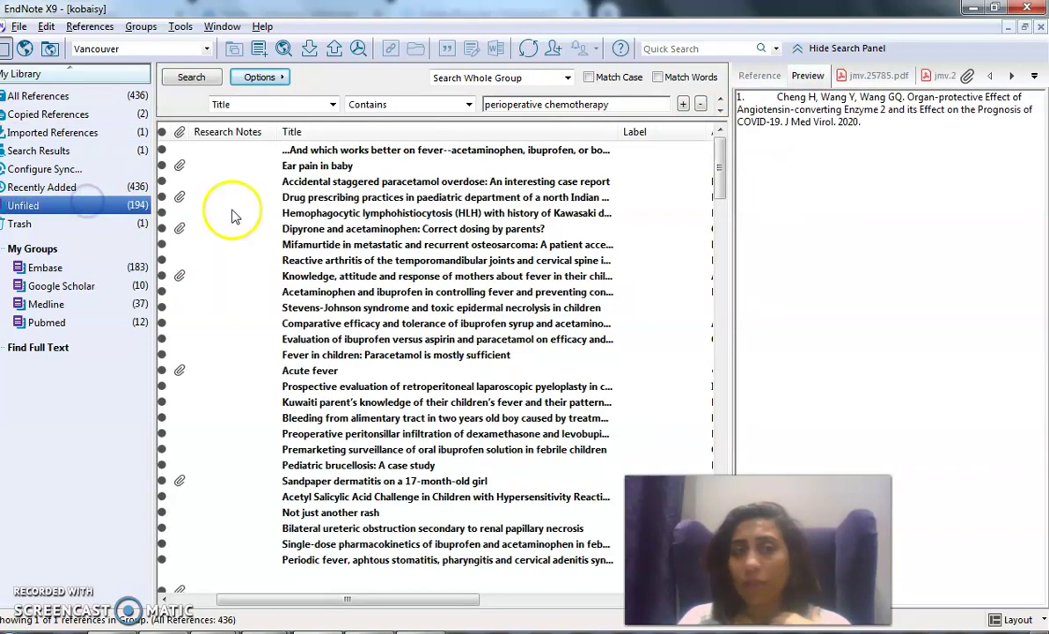
pyautogui.click(478, 217)
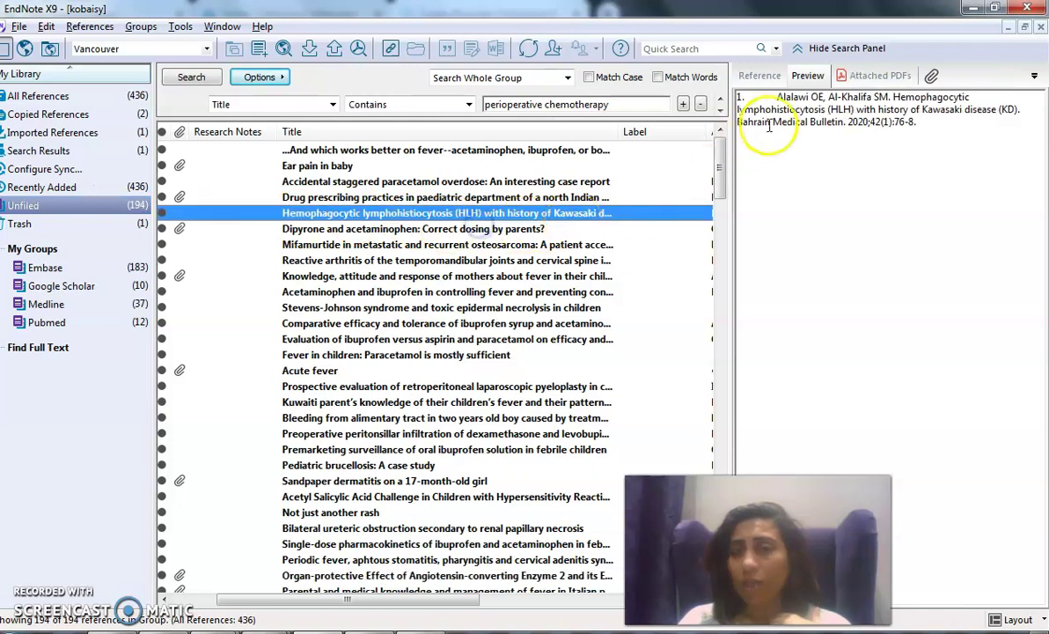
pyautogui.click(759, 75)
pyautogui.scroll(-10, 805, 288)
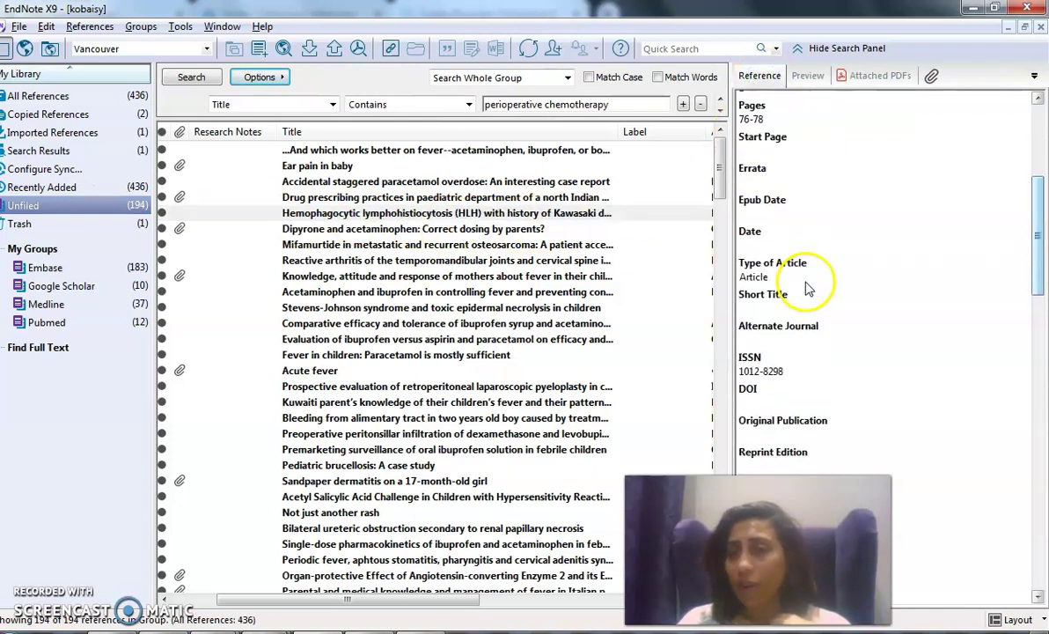
pyautogui.scroll(-5, 808, 290)
pyautogui.moveTo(772, 280); pyautogui.dragTo(822, 306)
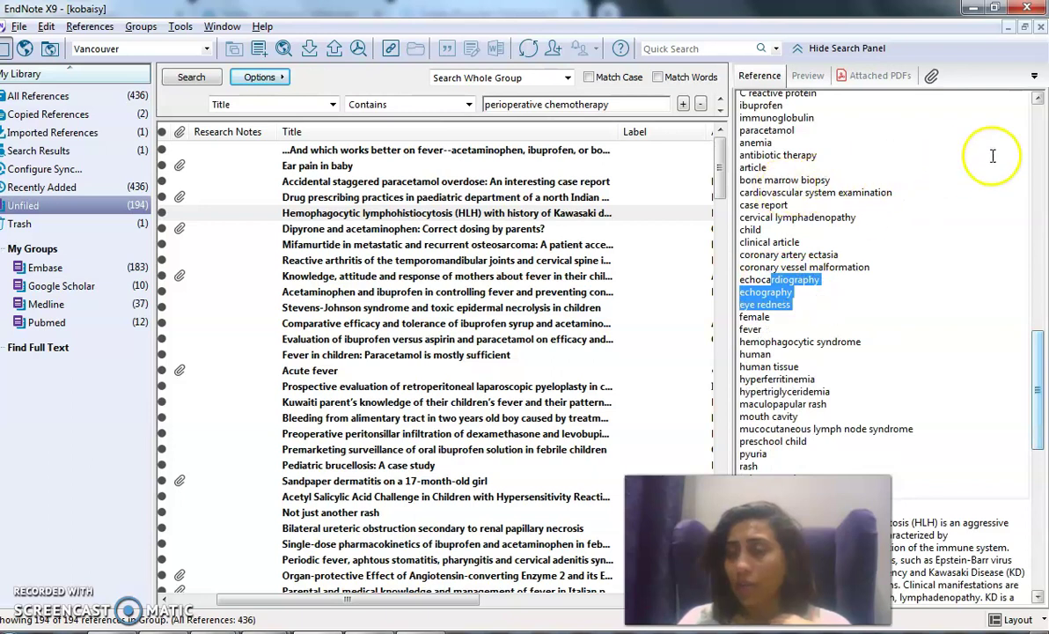
pyautogui.scroll(5, 993, 157)
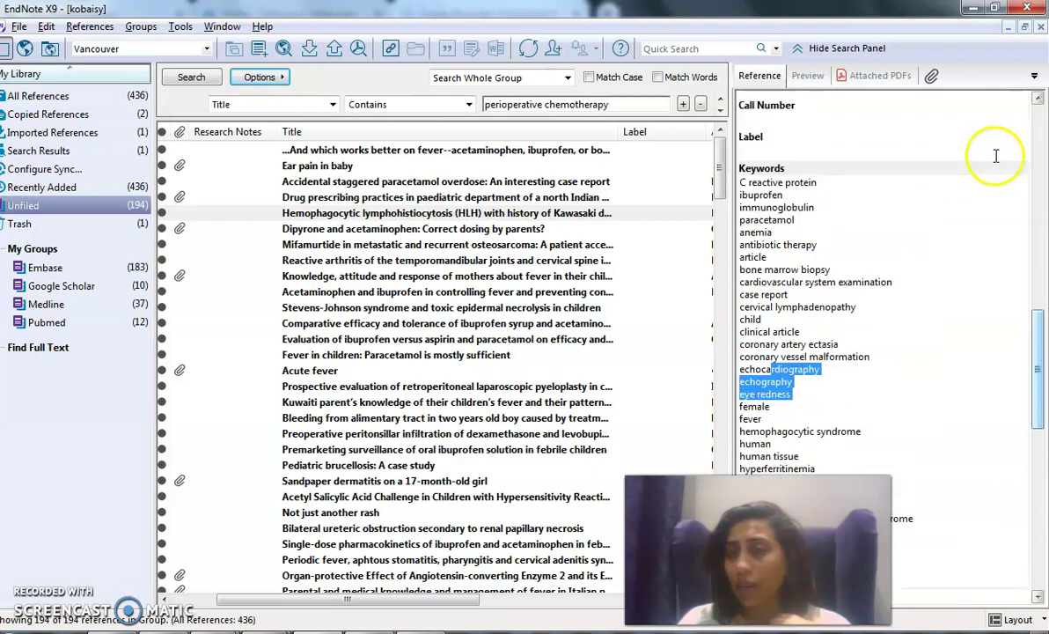
# Step: Inspect the Mifamurtide osteosarcoma reference's field details
pyautogui.click(475, 246)
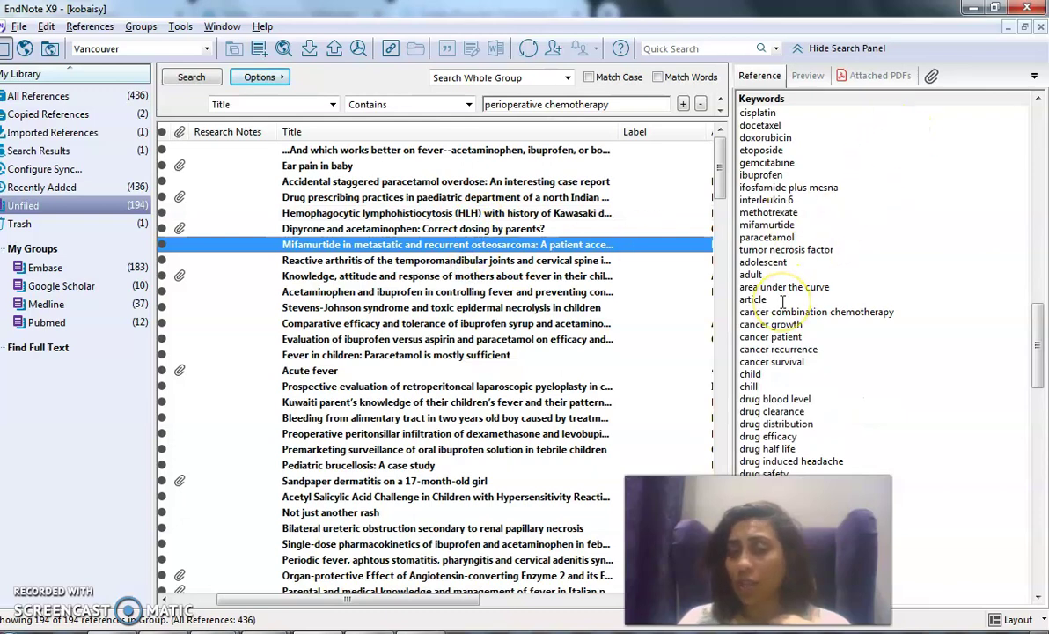
pyautogui.scroll(-10, 782, 301)
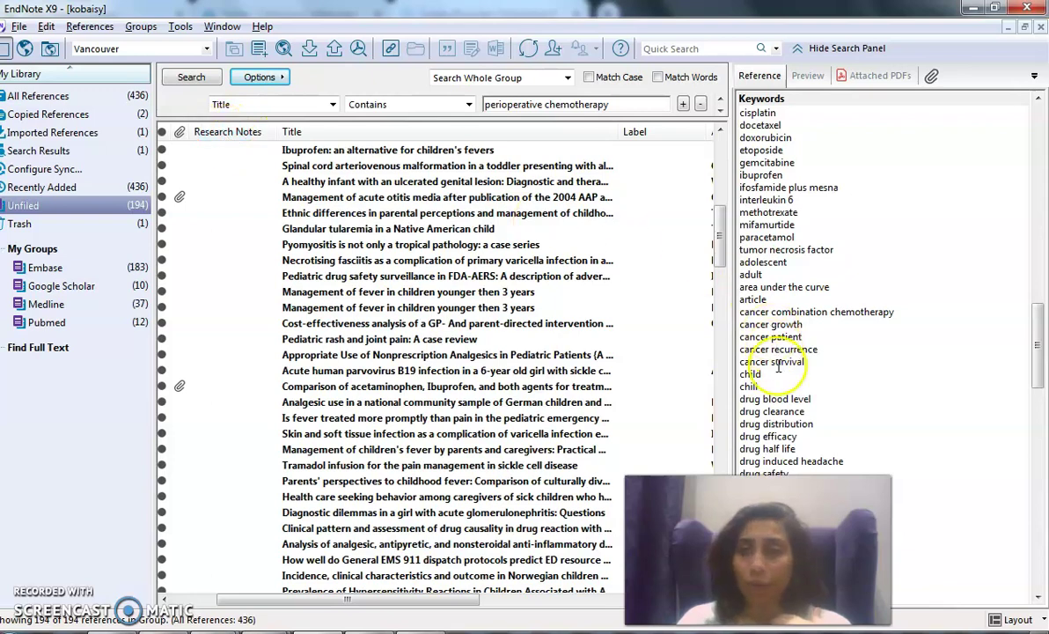
pyautogui.scroll(-5, 722, 340)
pyautogui.moveTo(1038, 317); pyautogui.dragTo(1021, 524)
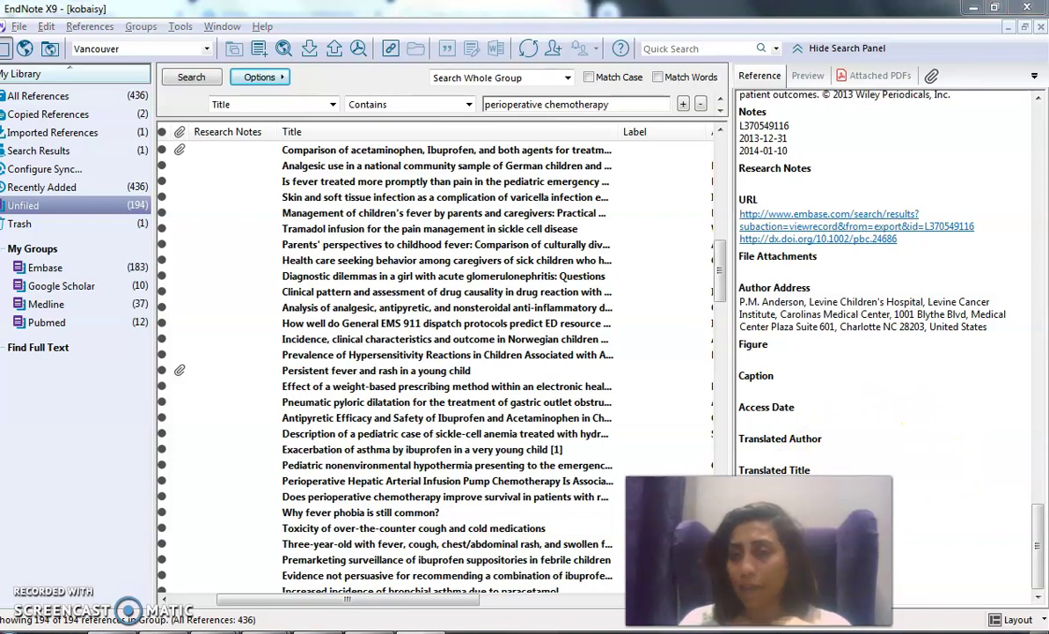
pyautogui.click(1035, 527)
pyautogui.moveTo(1036, 526); pyautogui.dragTo(1044, 249)
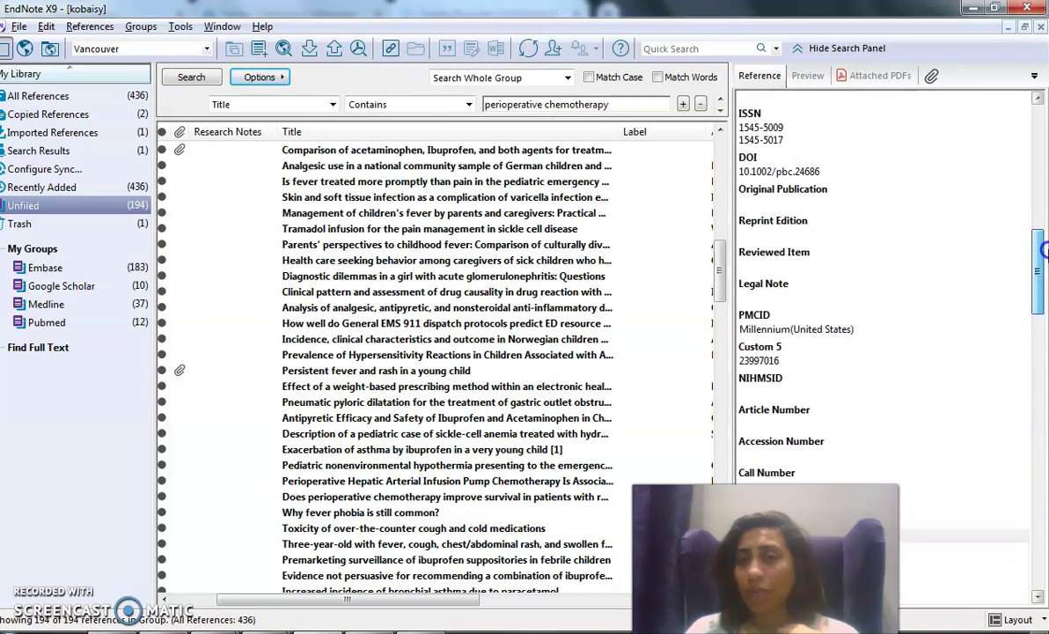
# Step: Check the Title header's column options and the Display Fields preferences
pyautogui.rightClick(355, 136)
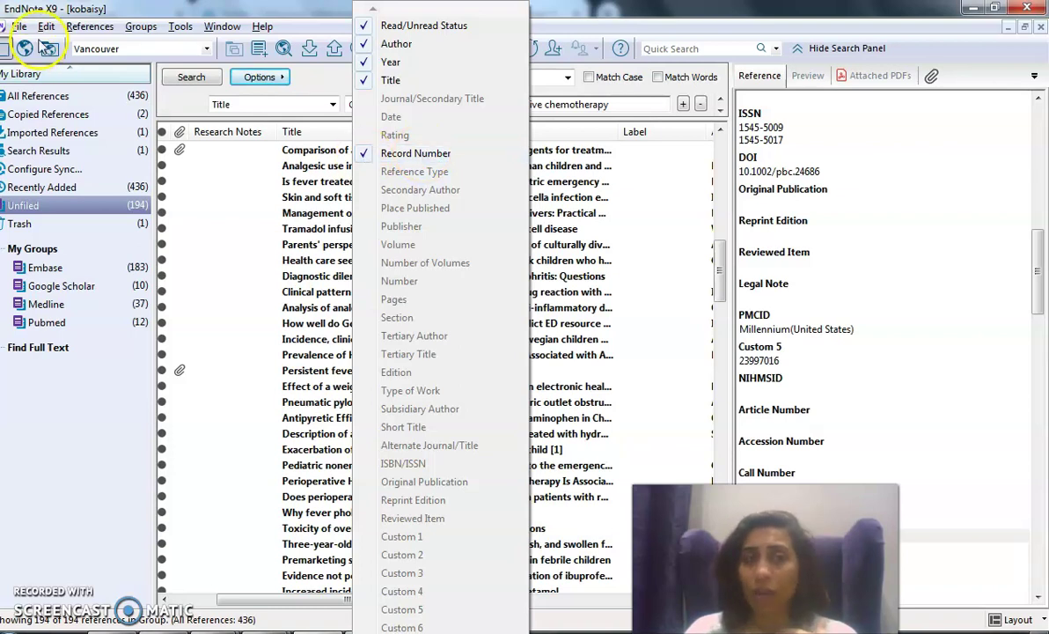
pyautogui.click(44, 27)
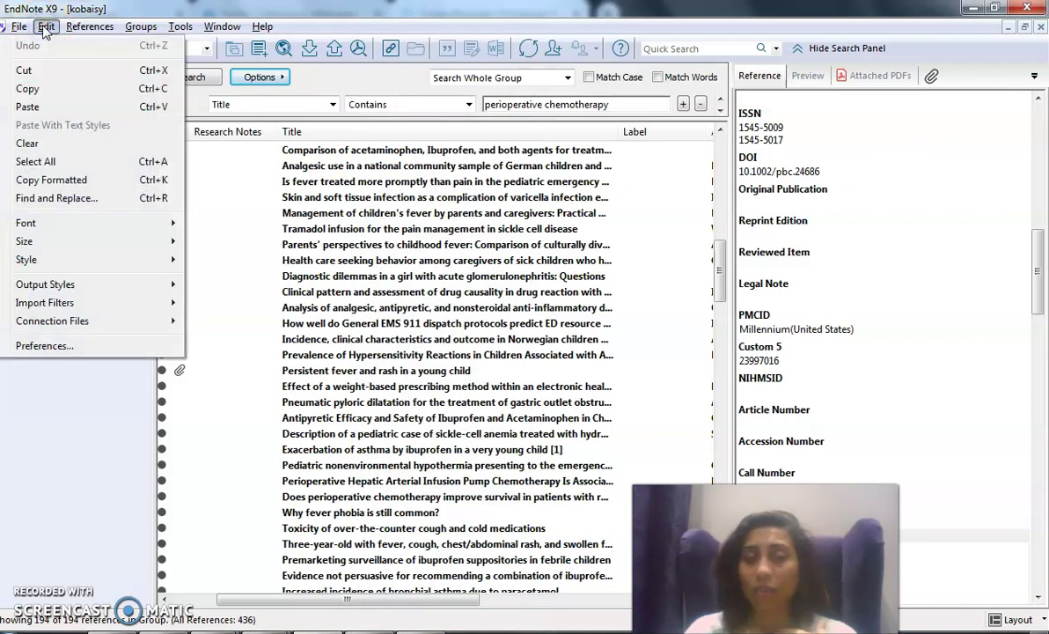
pyautogui.click(43, 350)
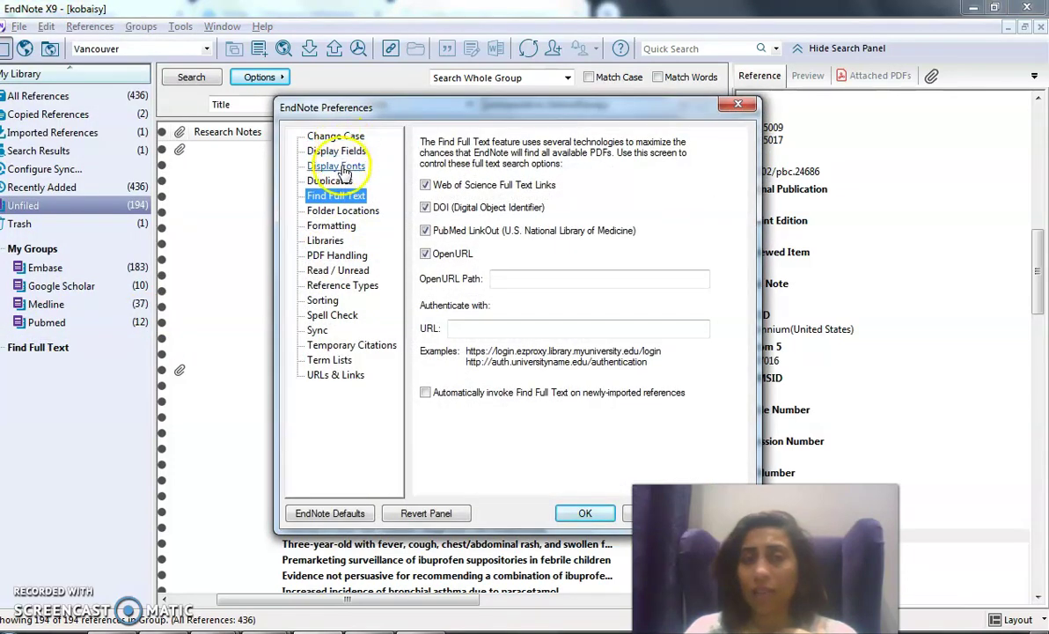
pyautogui.click(339, 151)
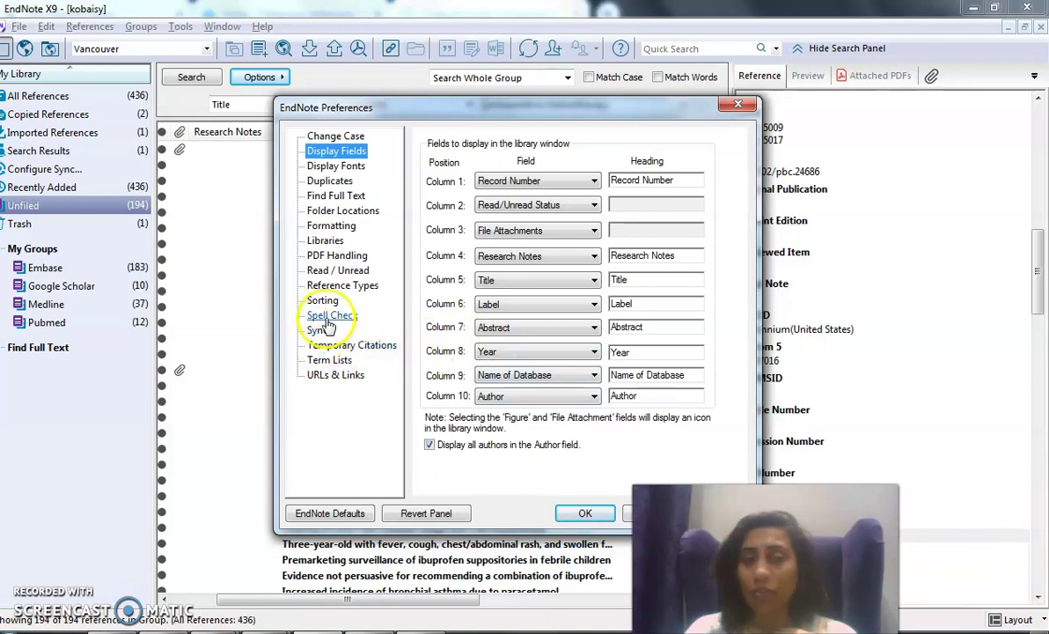
# Step: Review the Find Full Text, PDF Handling and Sync preferences
pyautogui.click(337, 197)
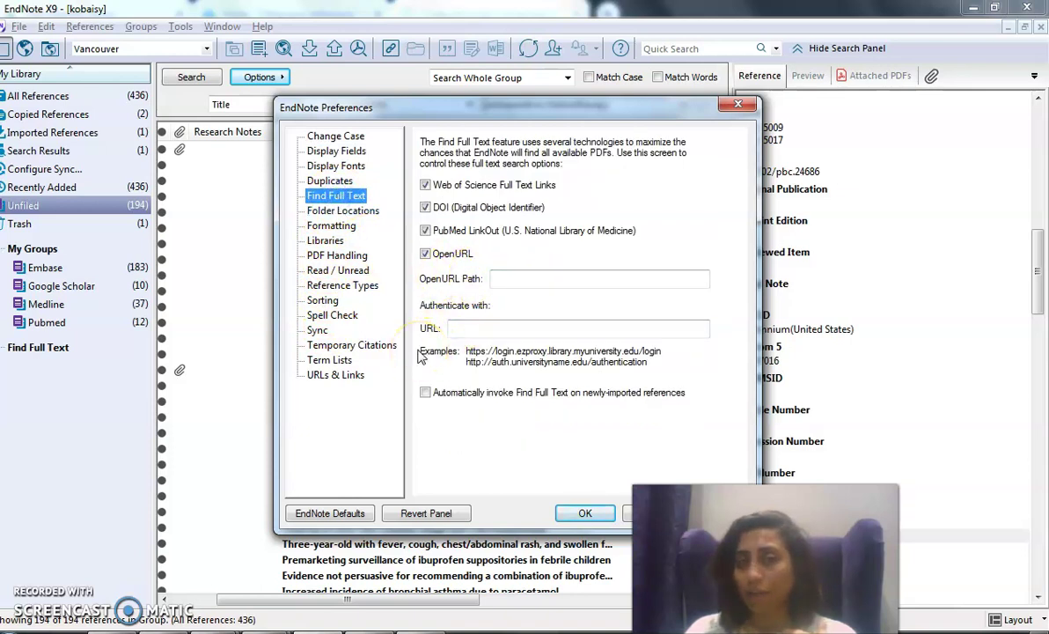
pyautogui.click(350, 256)
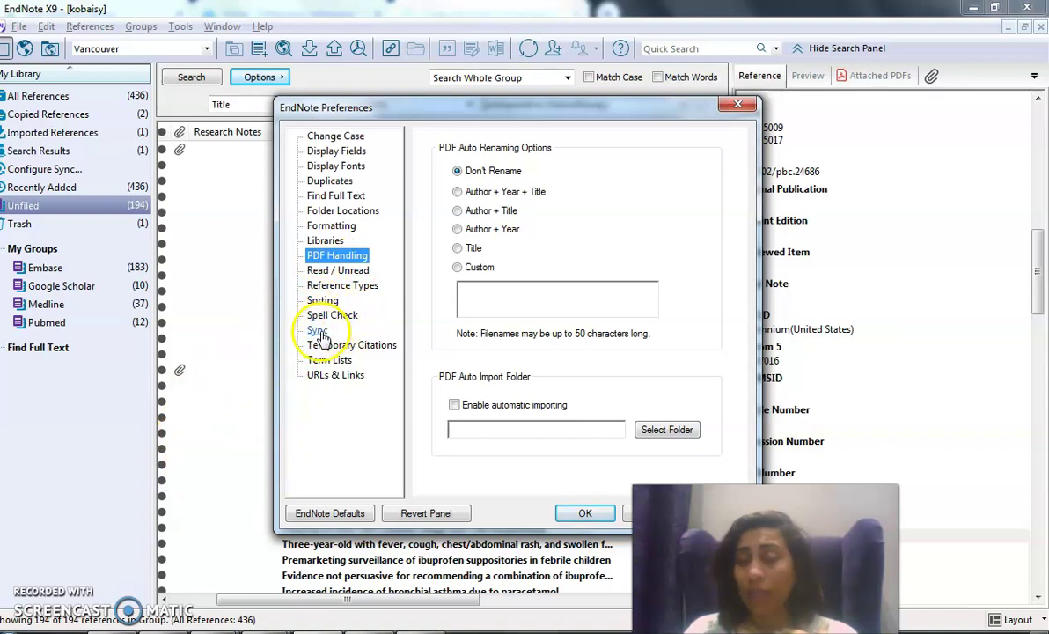
pyautogui.click(318, 330)
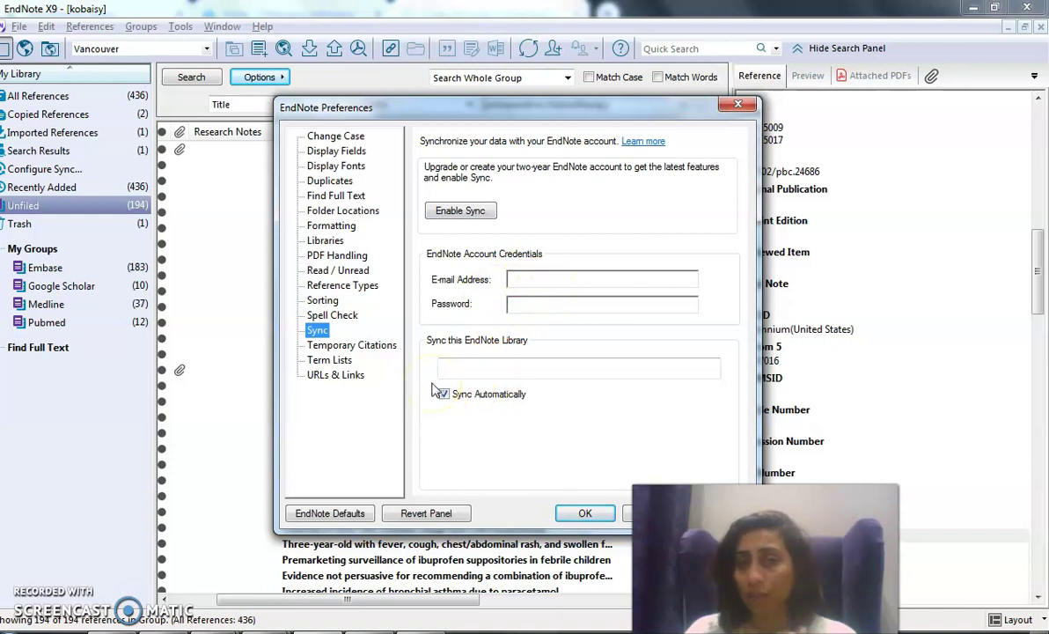
# Step: Show the Duplicates preferences comparing Author, Year and Title
pyautogui.click(333, 182)
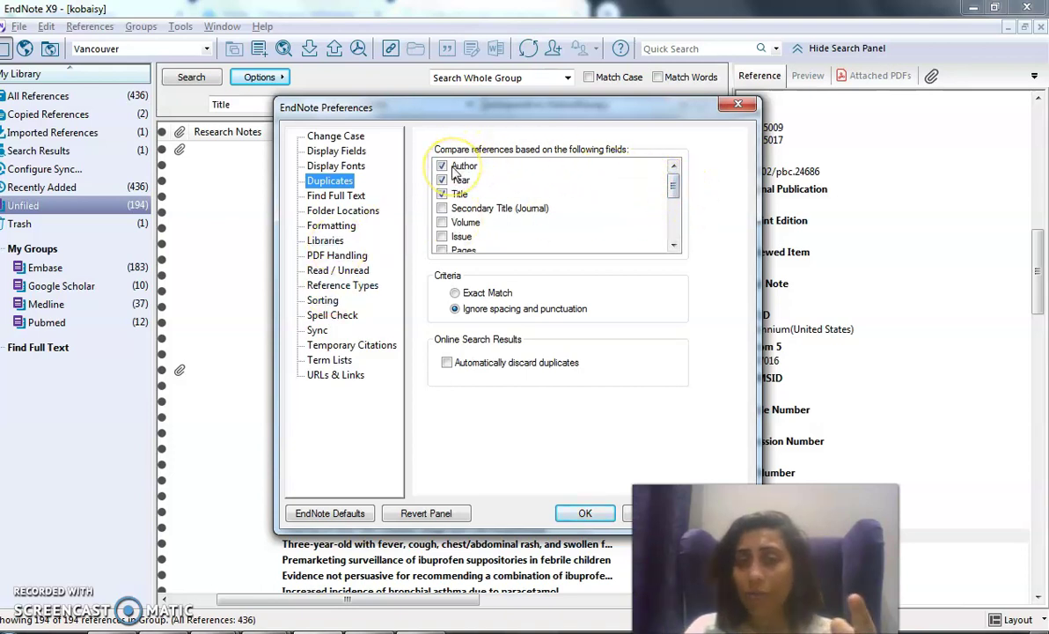
pyautogui.moveTo(672, 185)
pyautogui.mouseDown()
pyautogui.moveTo(671, 240)
pyautogui.moveTo(673, 173)
pyautogui.mouseUp()
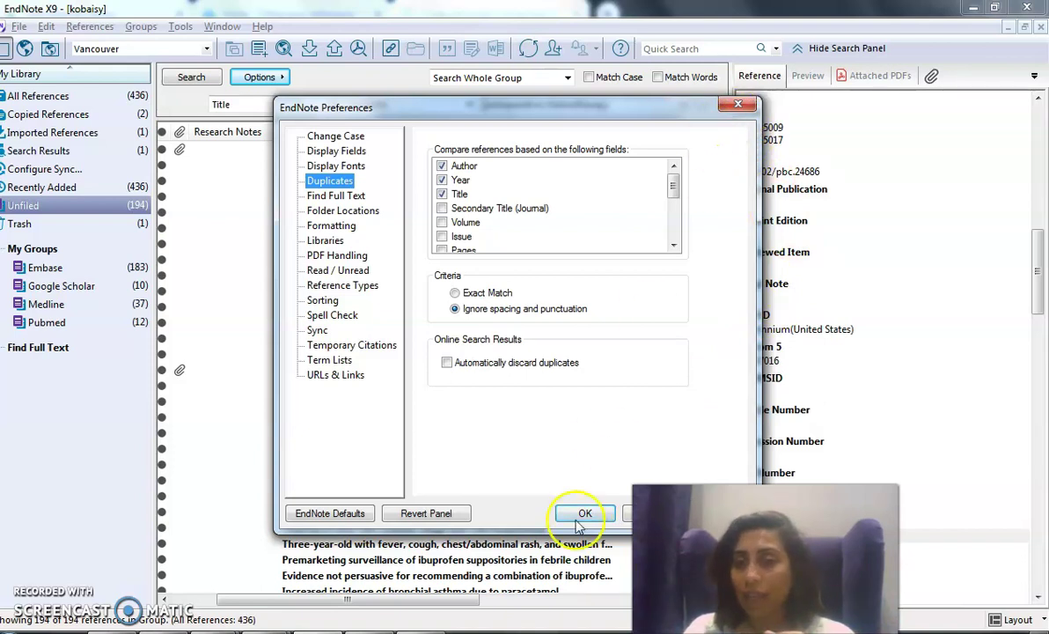
# Step: Close Preferences, sort by title and list all references, viewing the Stevens-Johnson one
pyautogui.click(738, 104)
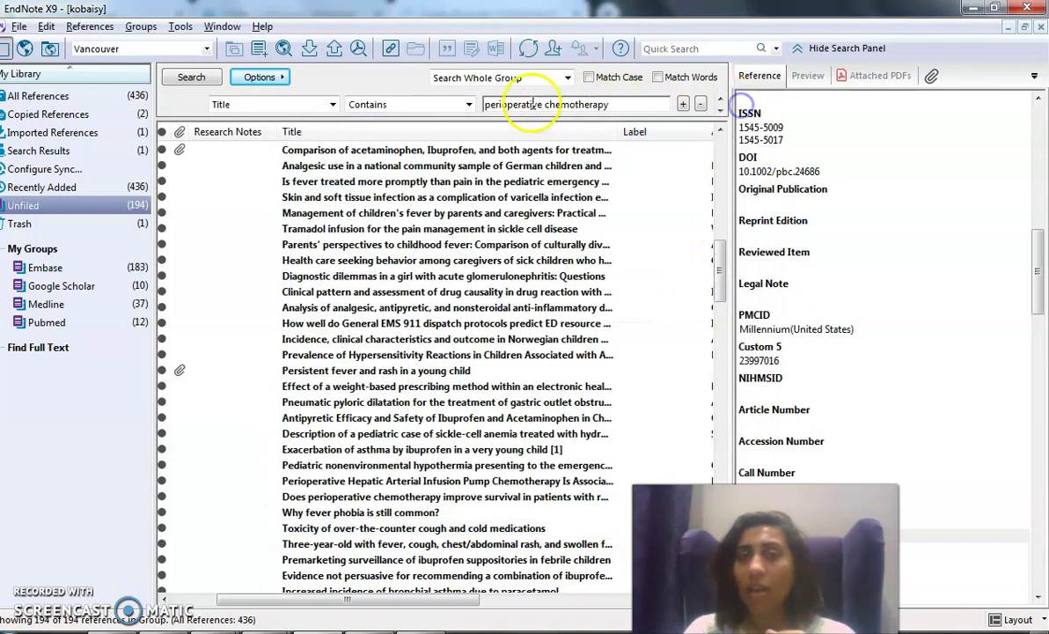
pyautogui.click(348, 132)
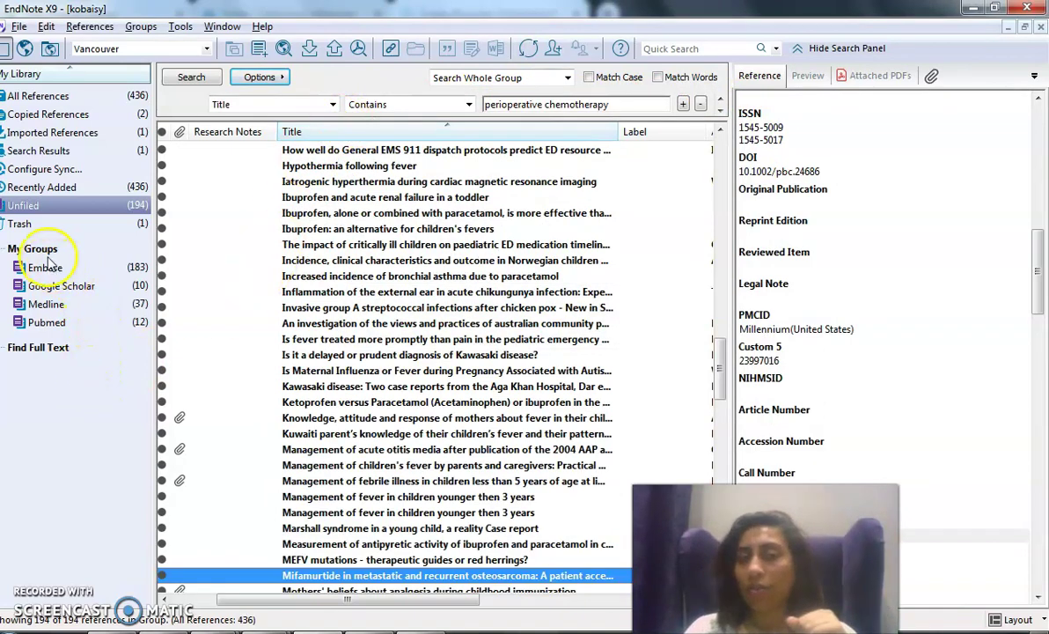
pyautogui.click(59, 96)
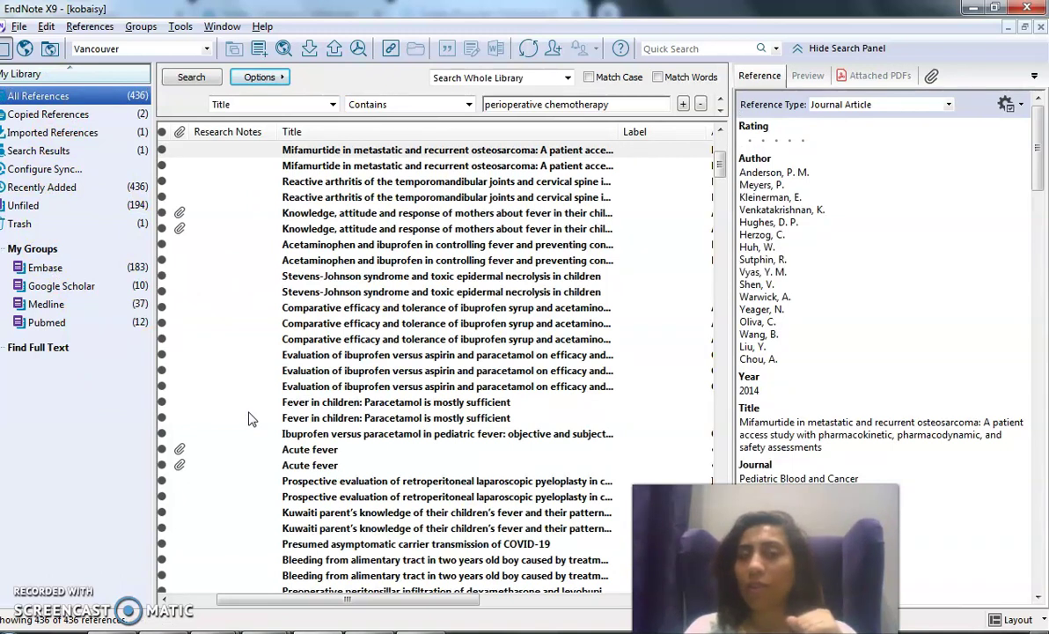
pyautogui.click(289, 293)
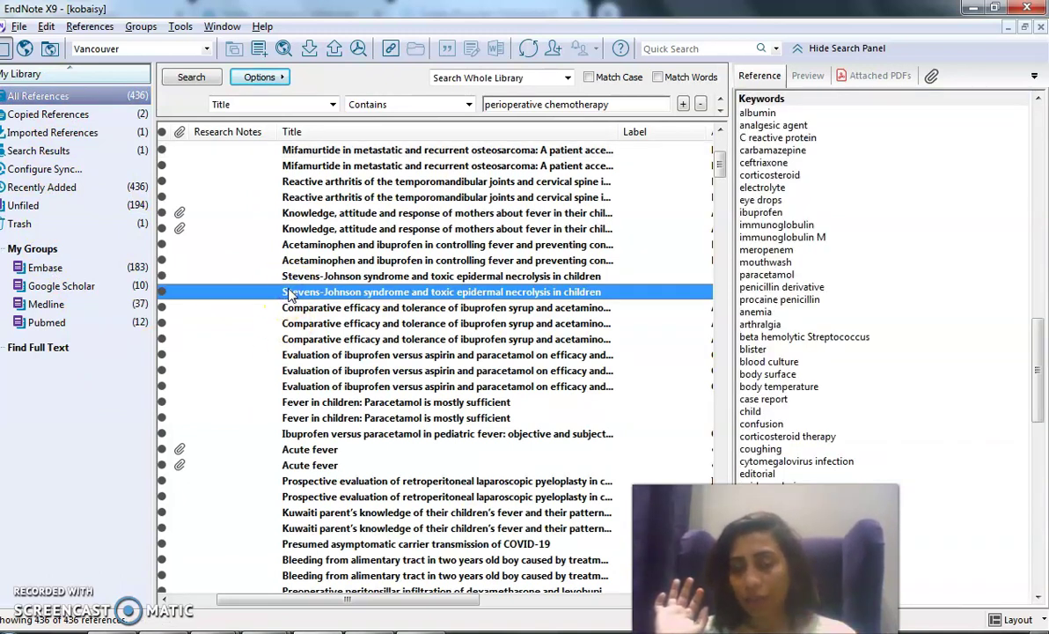
# Step: Find duplicates across all references, delete them, and list the remaining 242
pyautogui.hotkey('ctrl', 'a')
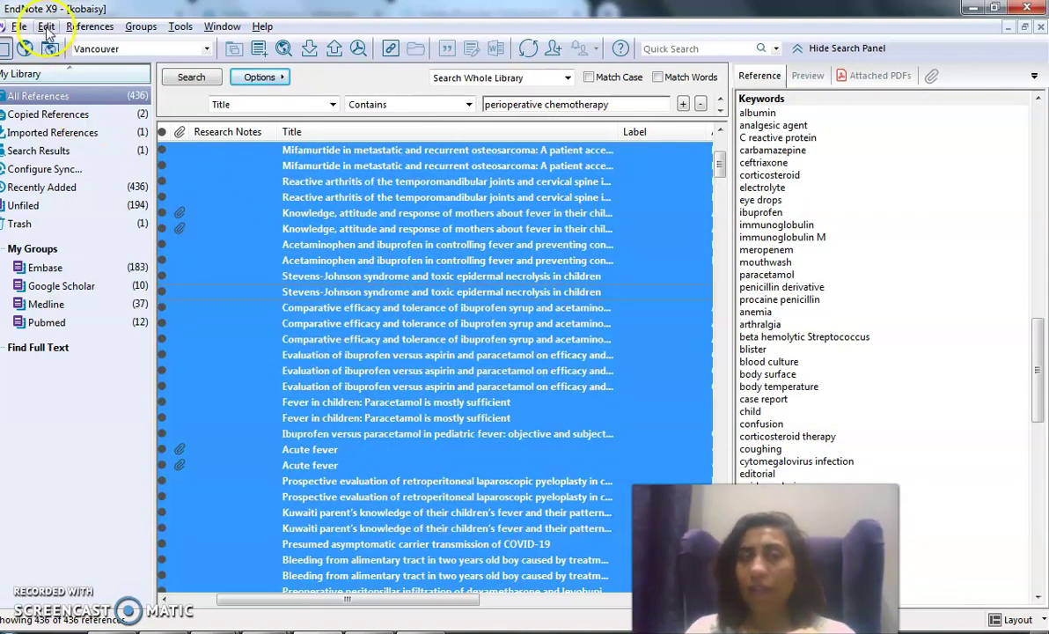
pyautogui.click(88, 26)
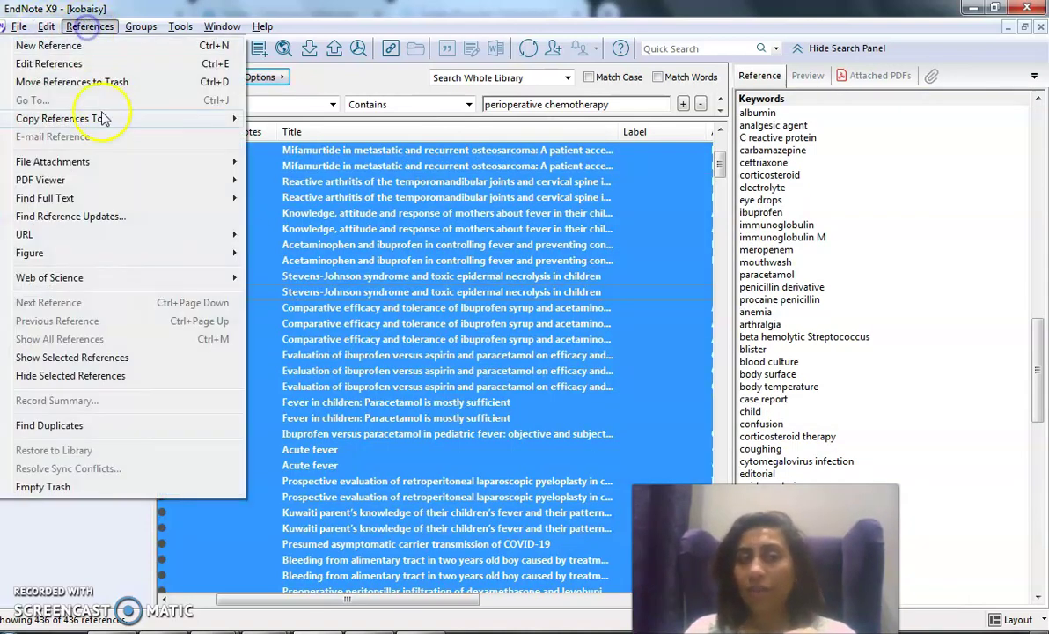
pyautogui.click(53, 425)
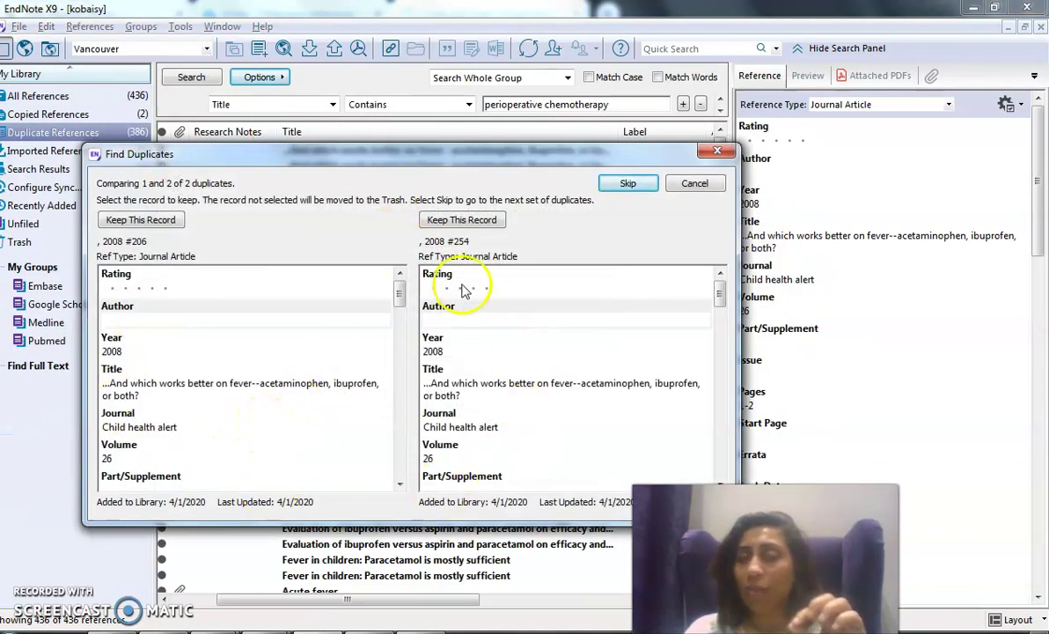
pyautogui.click(718, 150)
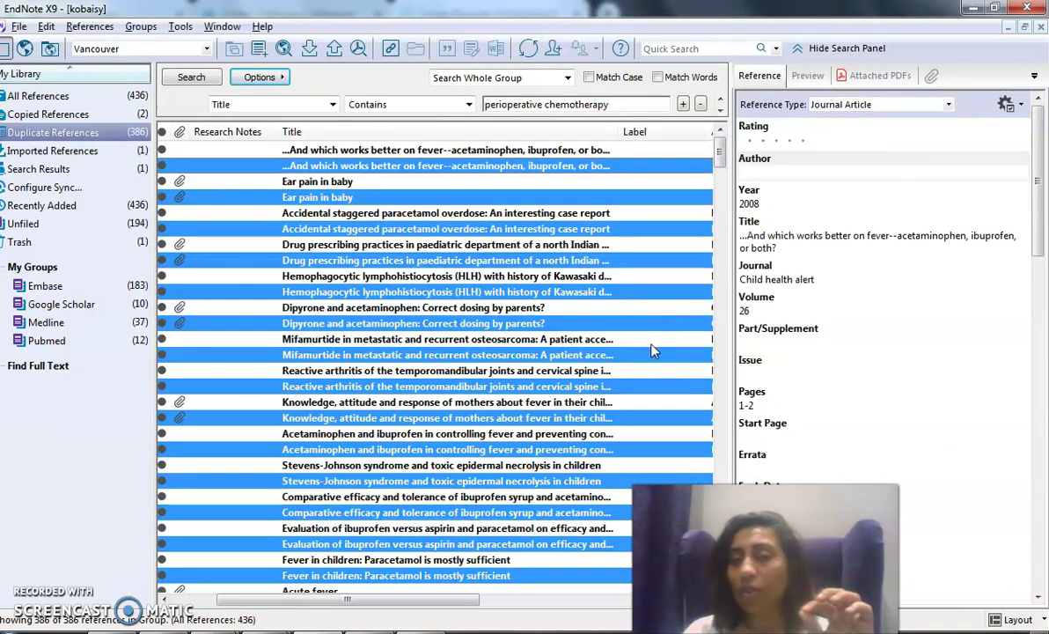
pyautogui.scroll(-8, 607, 370)
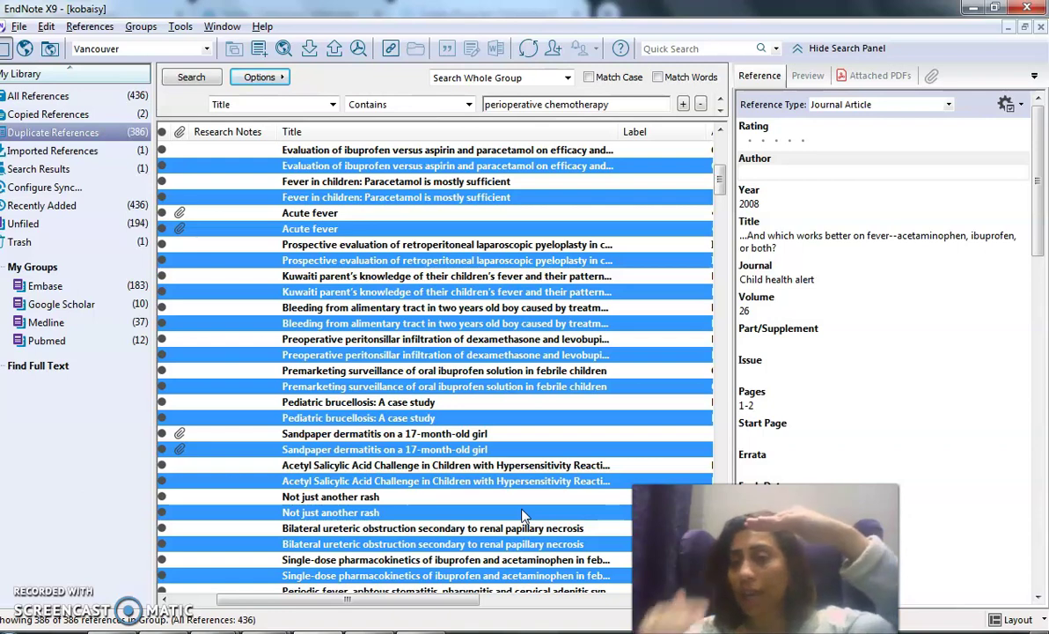
pyautogui.scroll(-2, 523, 512)
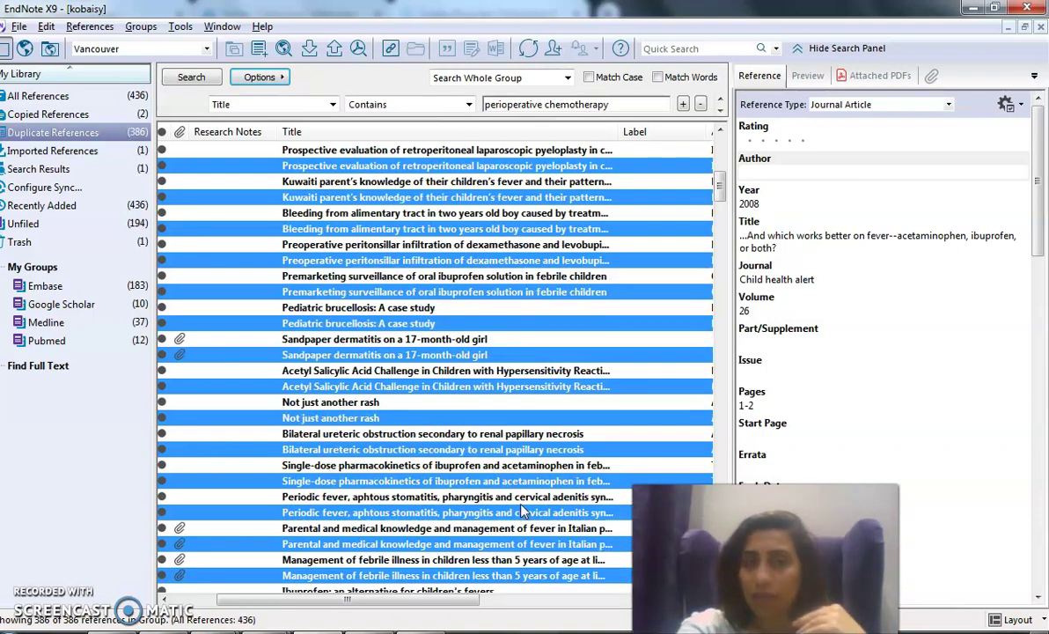
pyautogui.press('Delete')
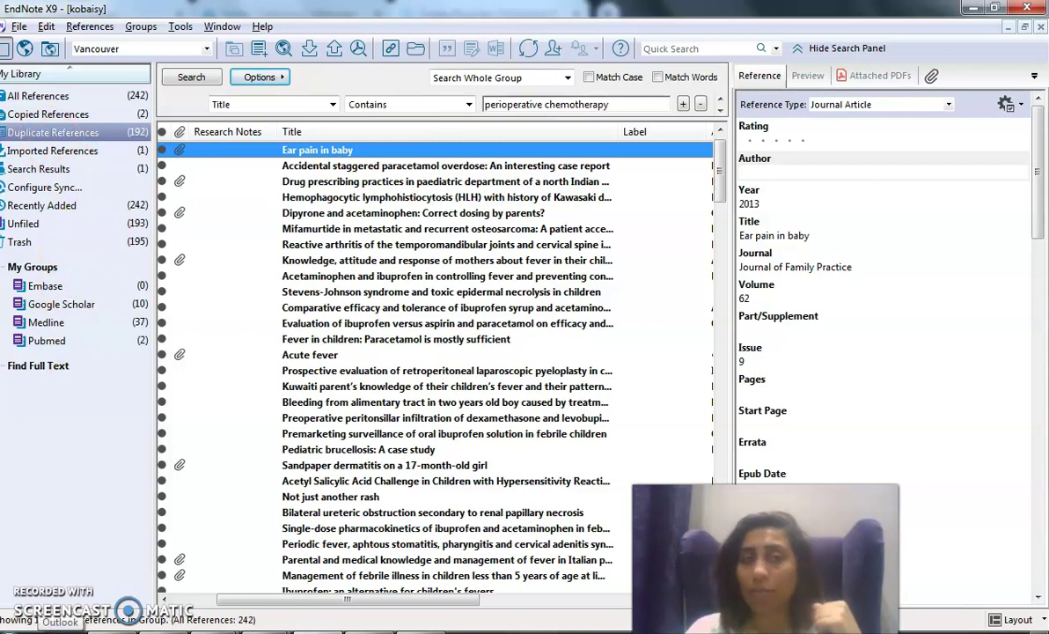
pyautogui.click(110, 95)
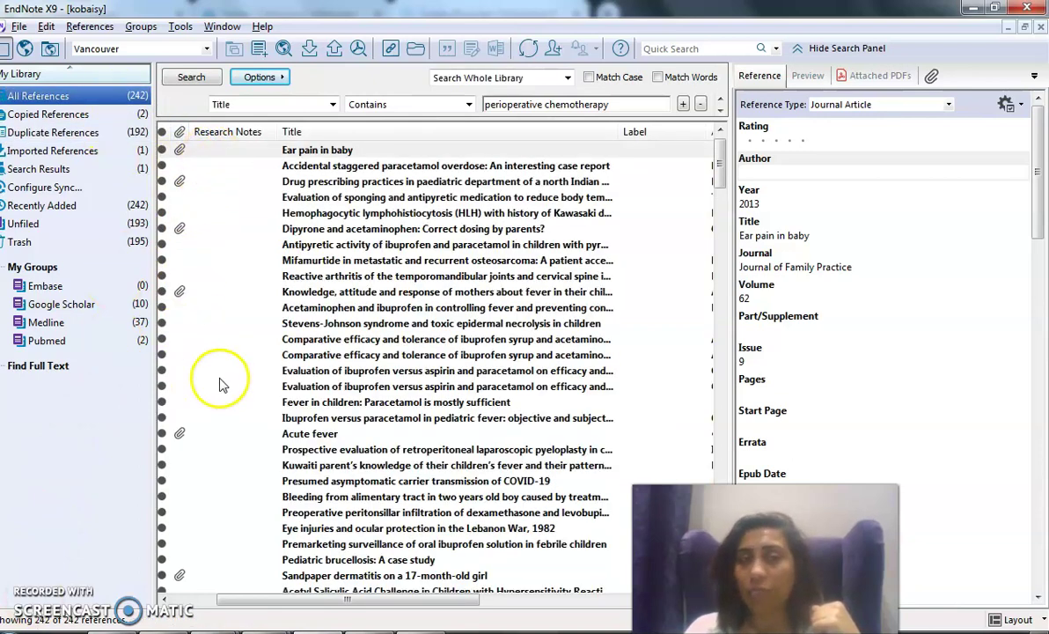
# Step: Run Find Full Text on all 242 selected references
pyautogui.click(257, 321)
pyautogui.hotkey('ctrl', 'a')
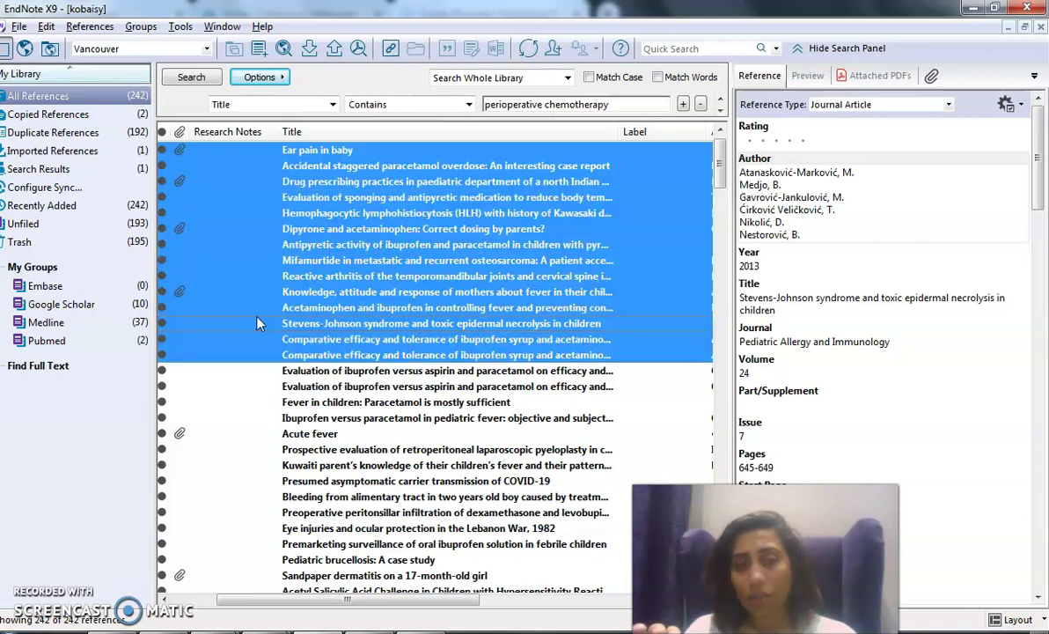
pyautogui.rightClick(257, 321)
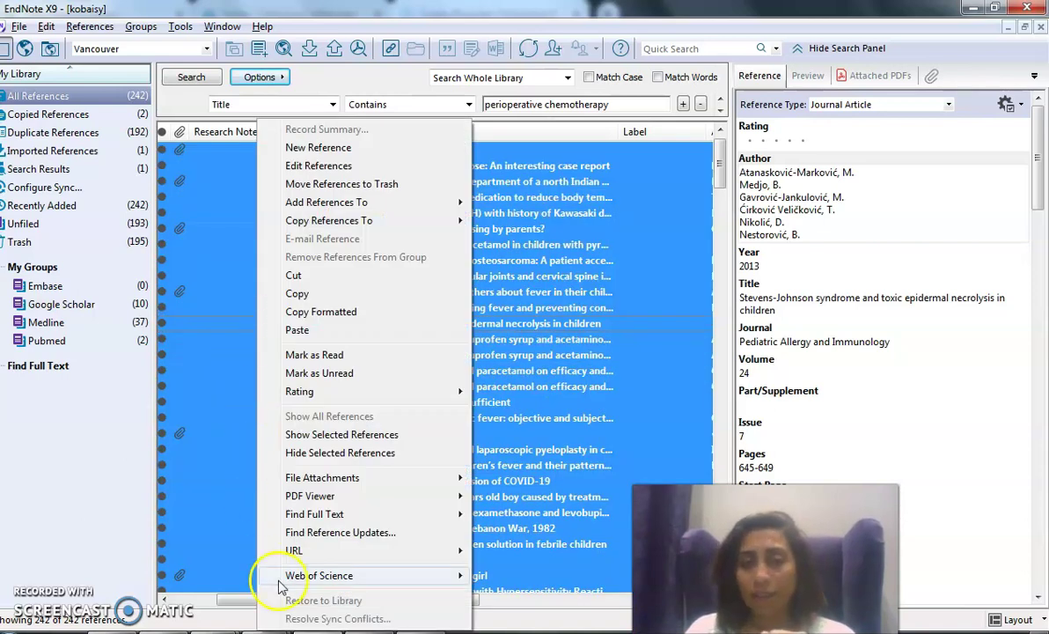
pyautogui.moveTo(352, 512)
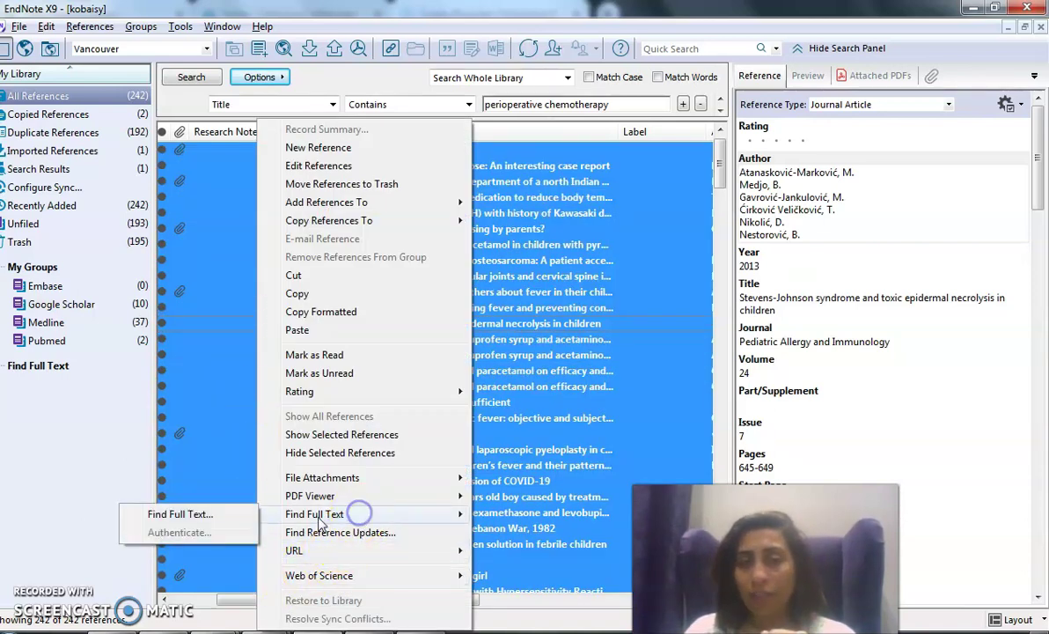
pyautogui.click(197, 517)
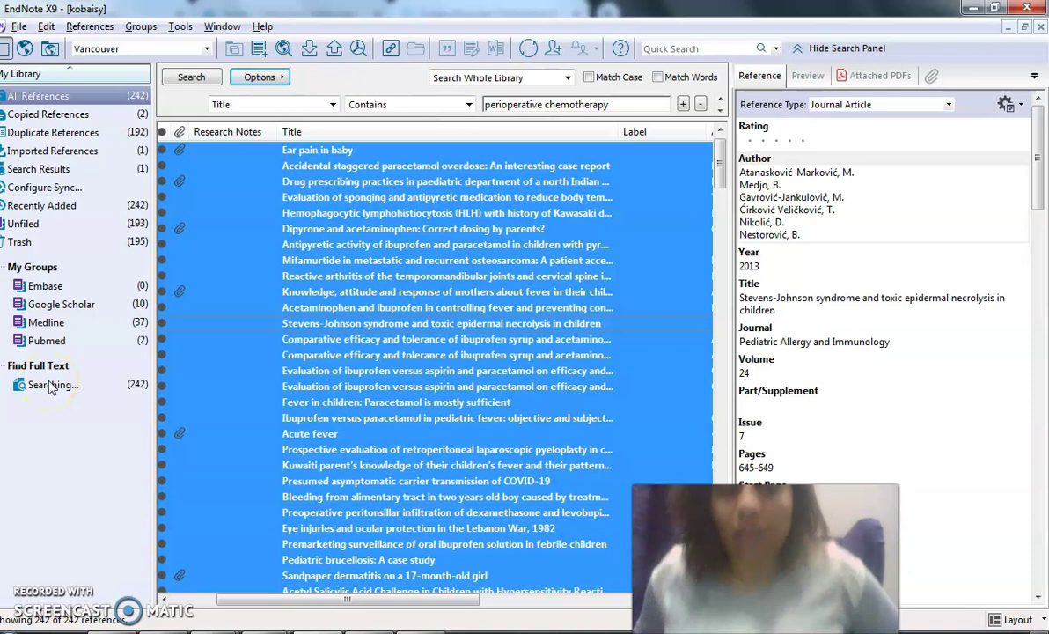
# Step: Check the Acetaminophen, Knowledge attitude, Dipyrone and Drug prescribing references' previews and attached PDFs
pyautogui.click(343, 305)
pyautogui.click(199, 294)
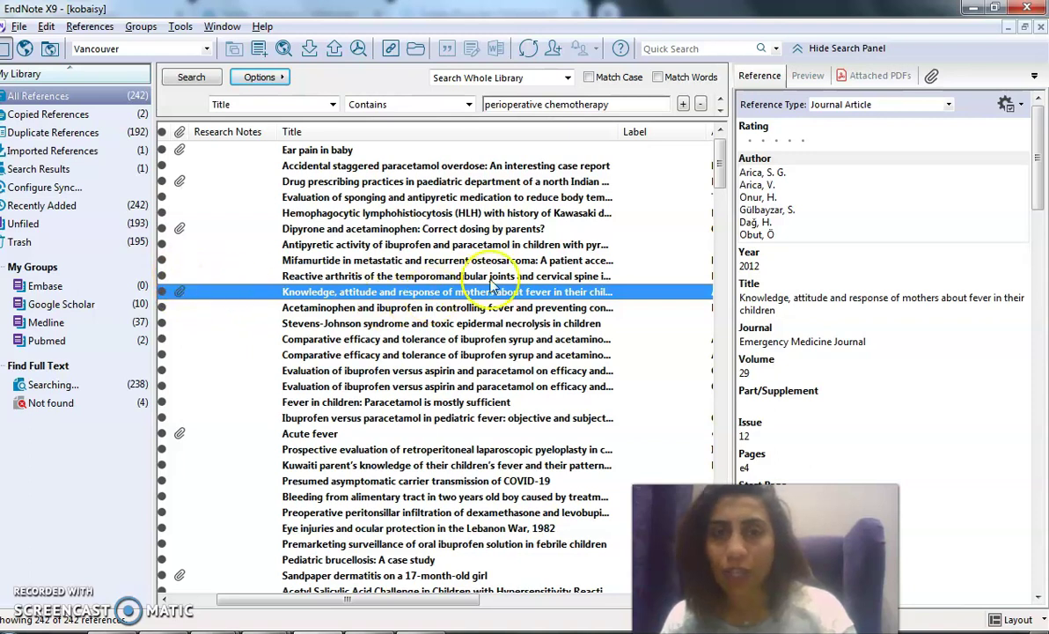
pyautogui.click(808, 76)
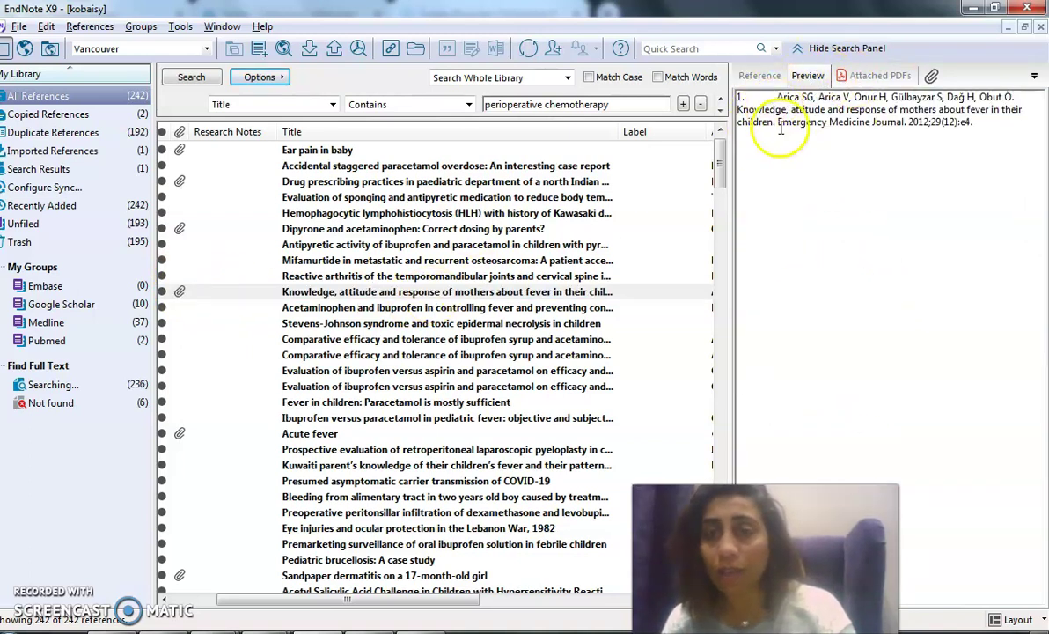
pyautogui.click(880, 76)
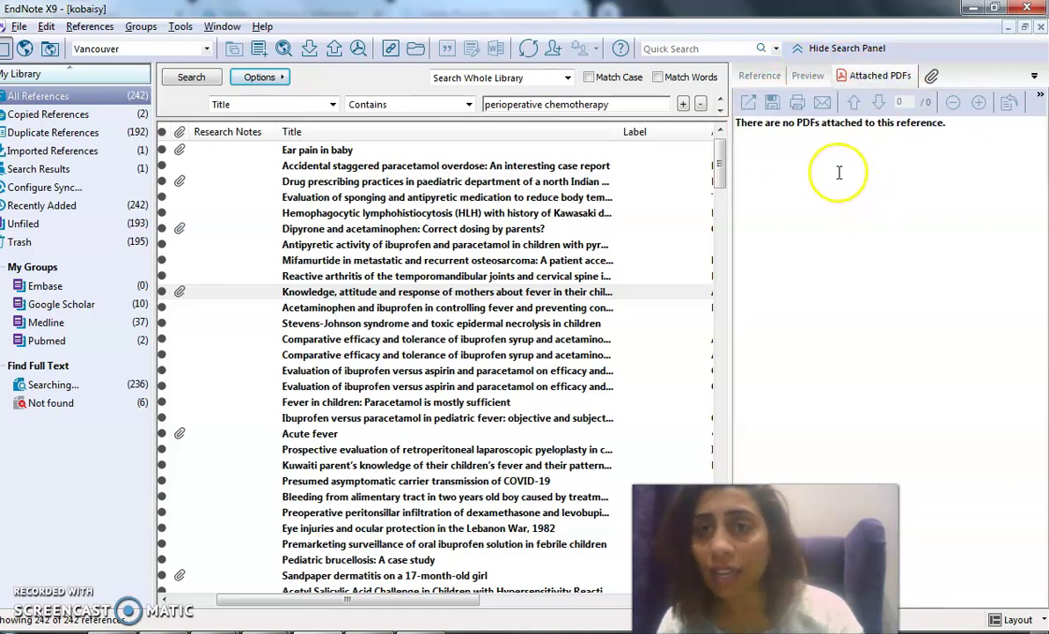
pyautogui.click(208, 298)
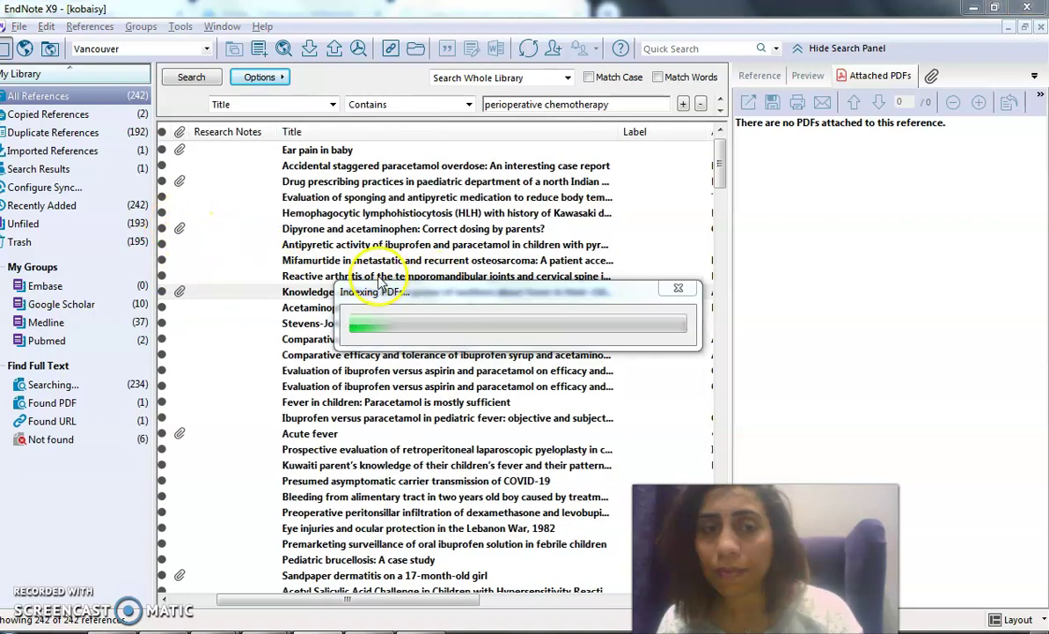
pyautogui.click(209, 234)
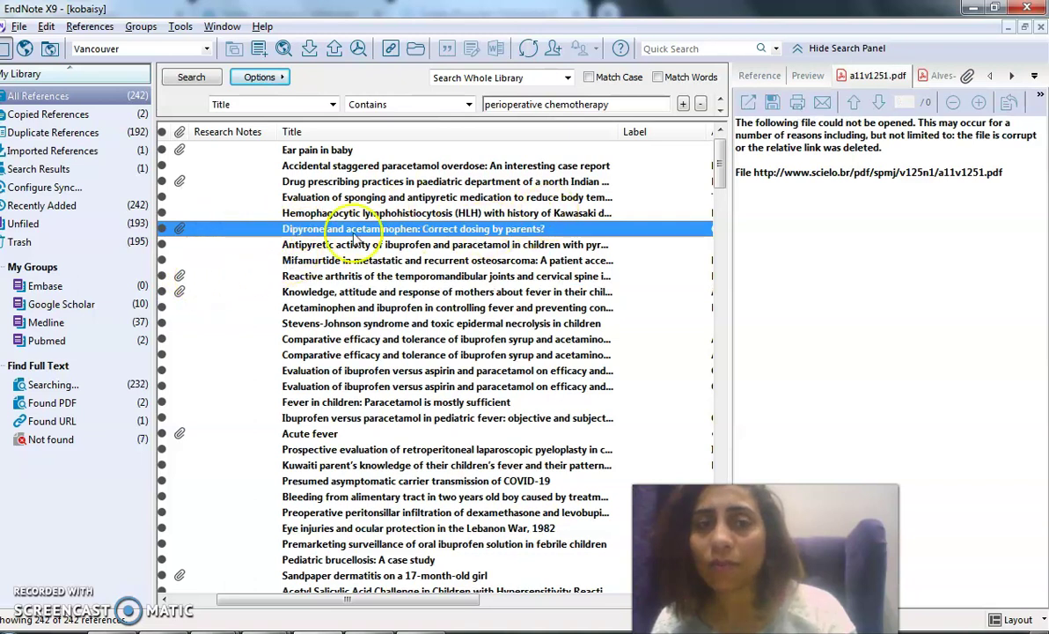
pyautogui.click(228, 186)
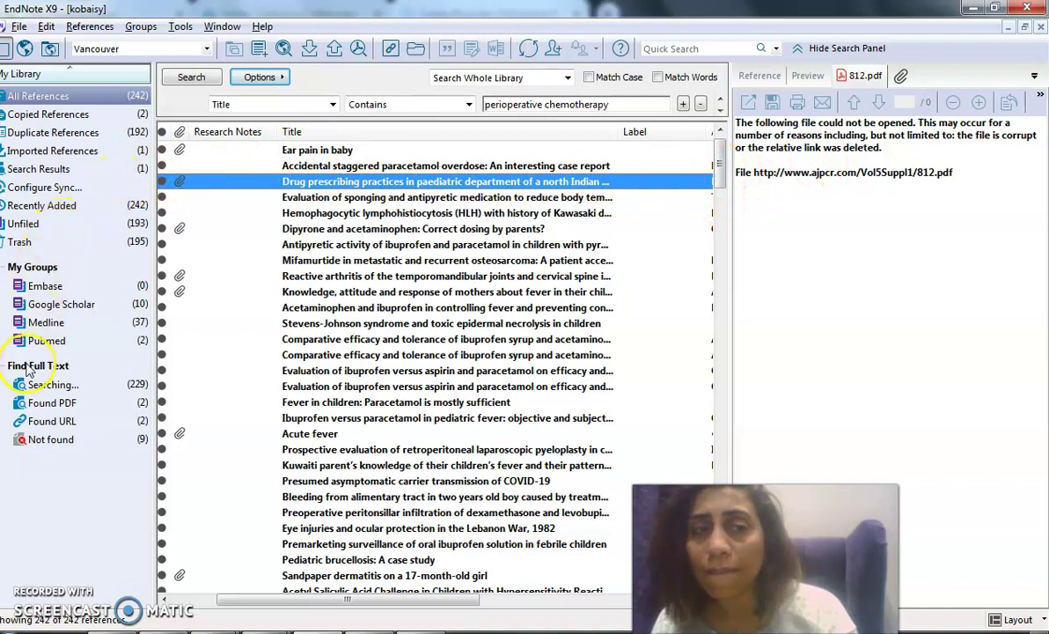
# Step: Show the Found PDF group and open the Dipyrone and Reactive arthritis PDFs
pyautogui.click(51, 401)
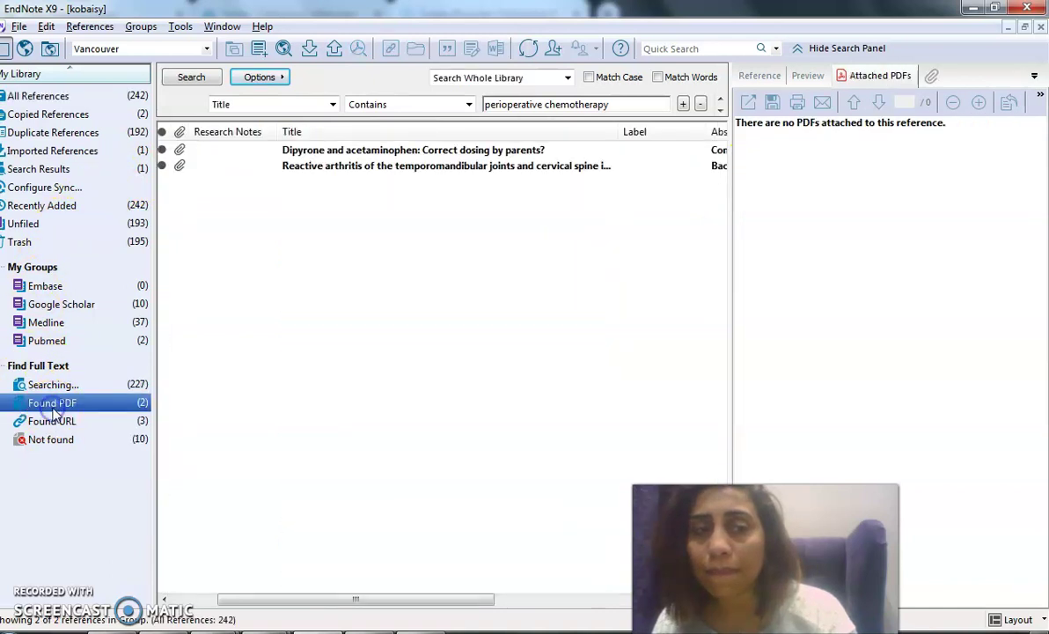
pyautogui.click(667, 148)
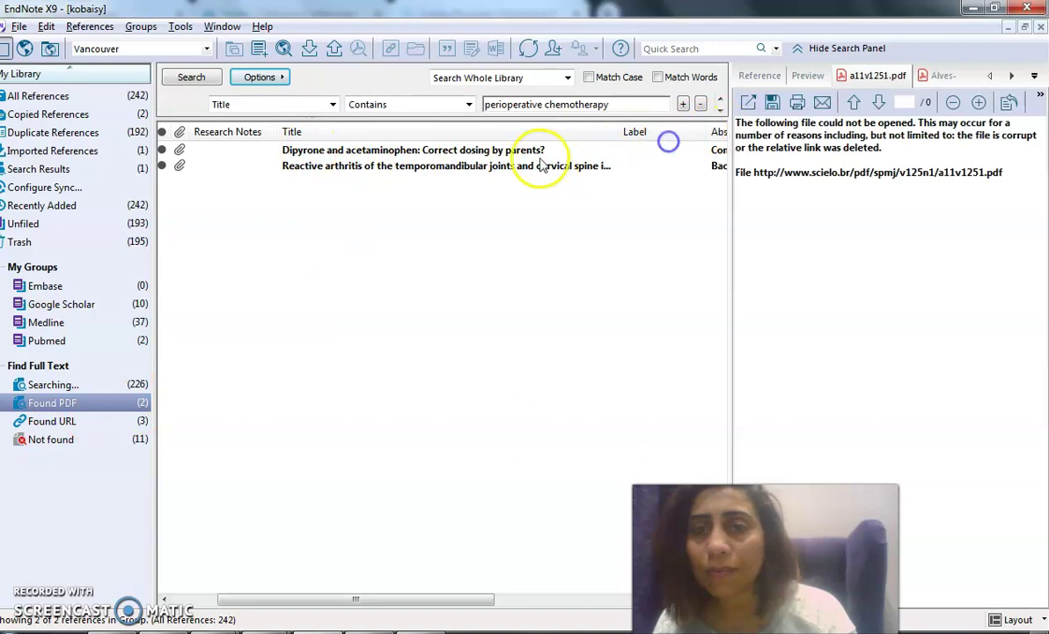
pyautogui.click(498, 168)
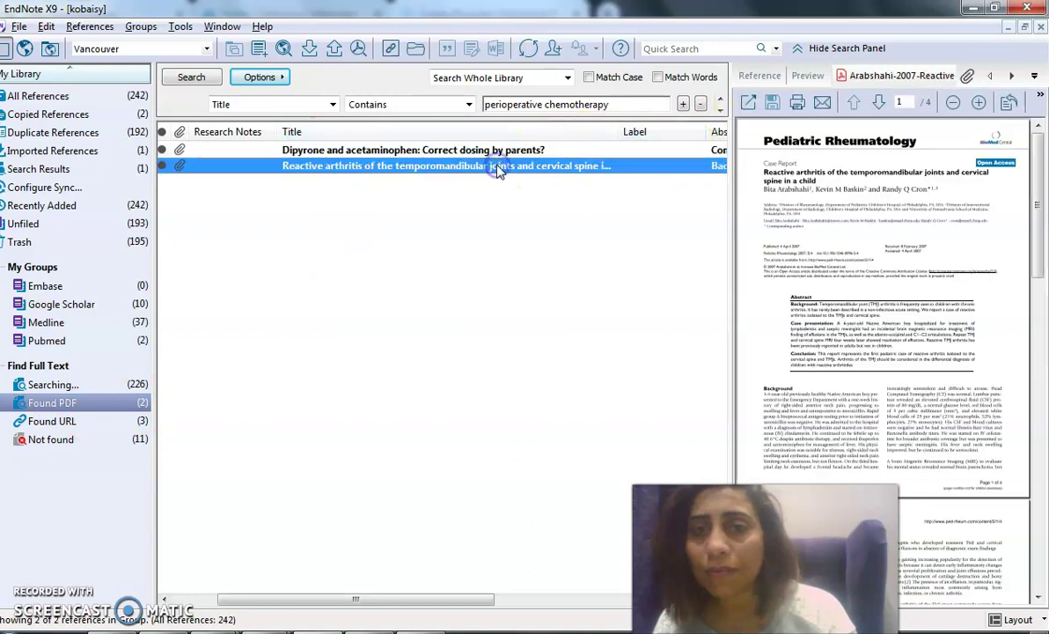
# Step: Highlight the Mifamurtide abstract from Purpose through Results with Highlight Text
pyautogui.click(1040, 97)
pyautogui.click(1040, 101)
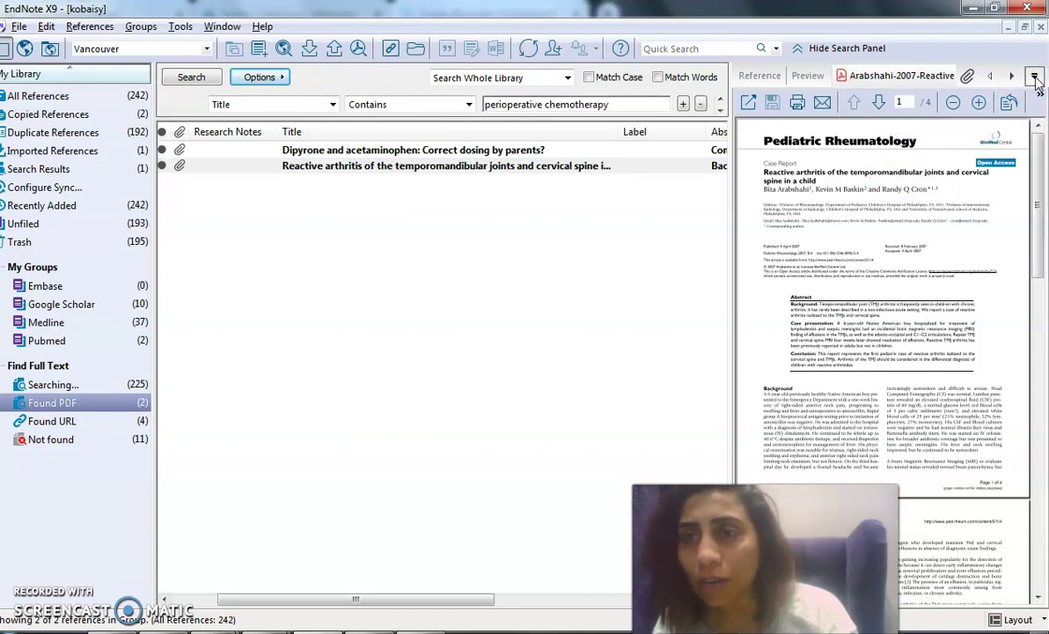
pyautogui.click(1035, 77)
pyautogui.click(1036, 78)
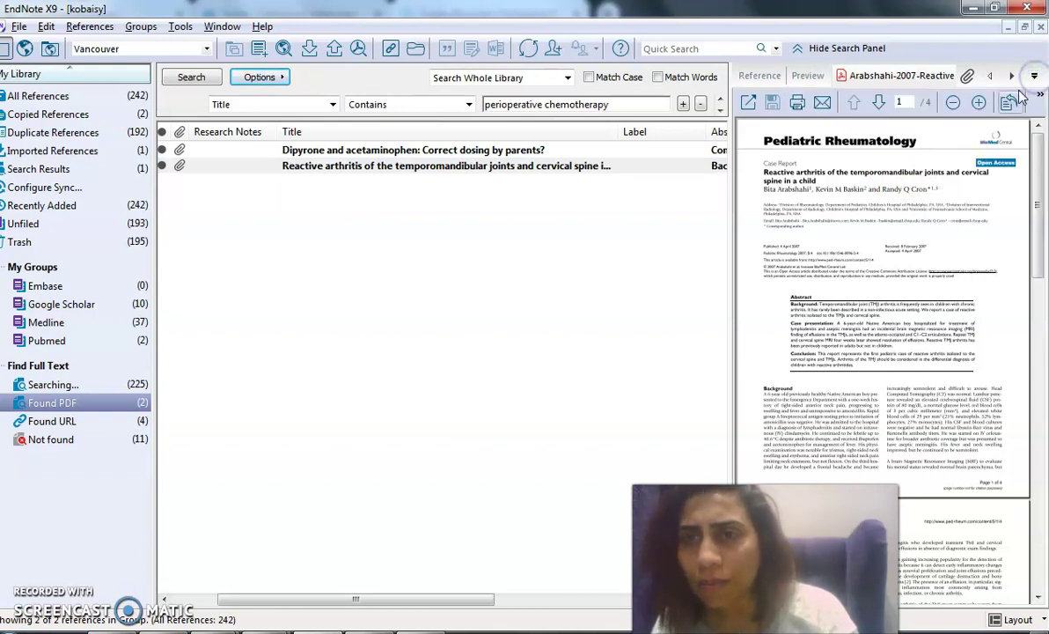
pyautogui.click(1011, 76)
pyautogui.click(1010, 103)
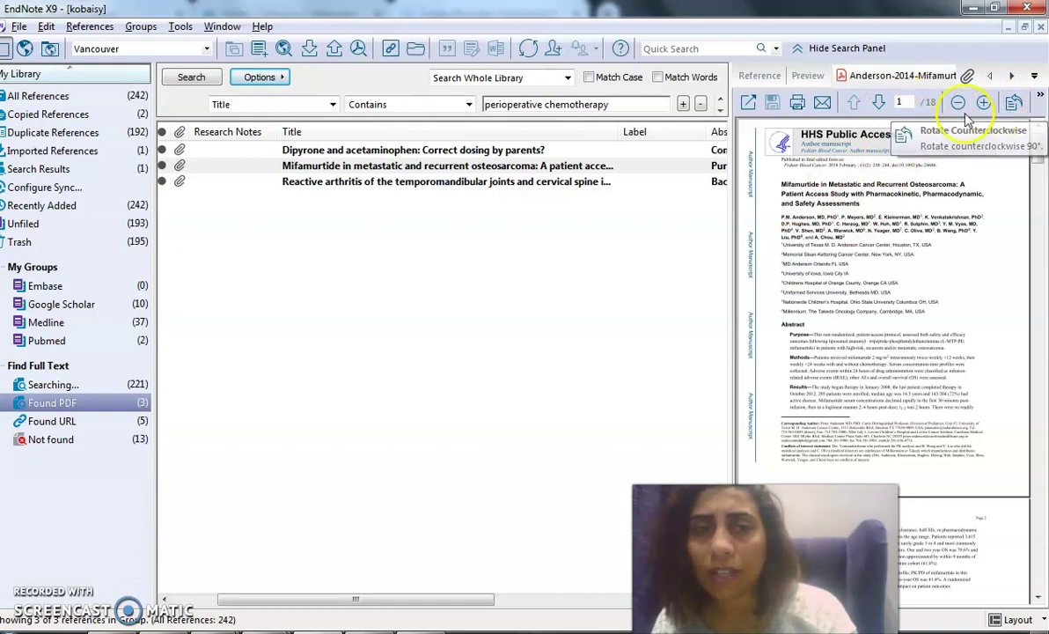
pyautogui.click(1014, 102)
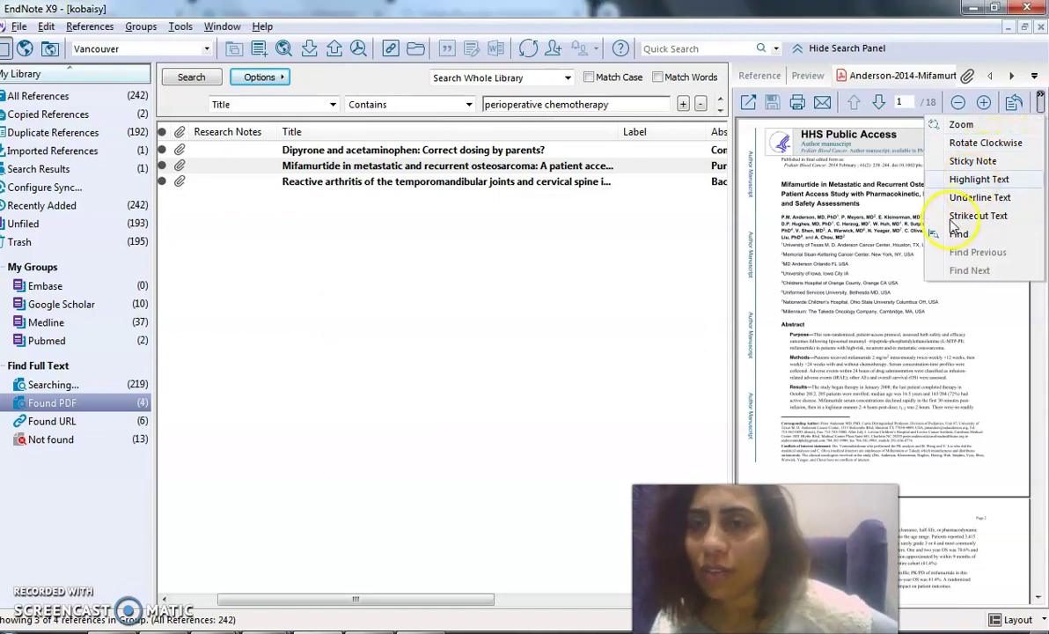
pyautogui.click(872, 220)
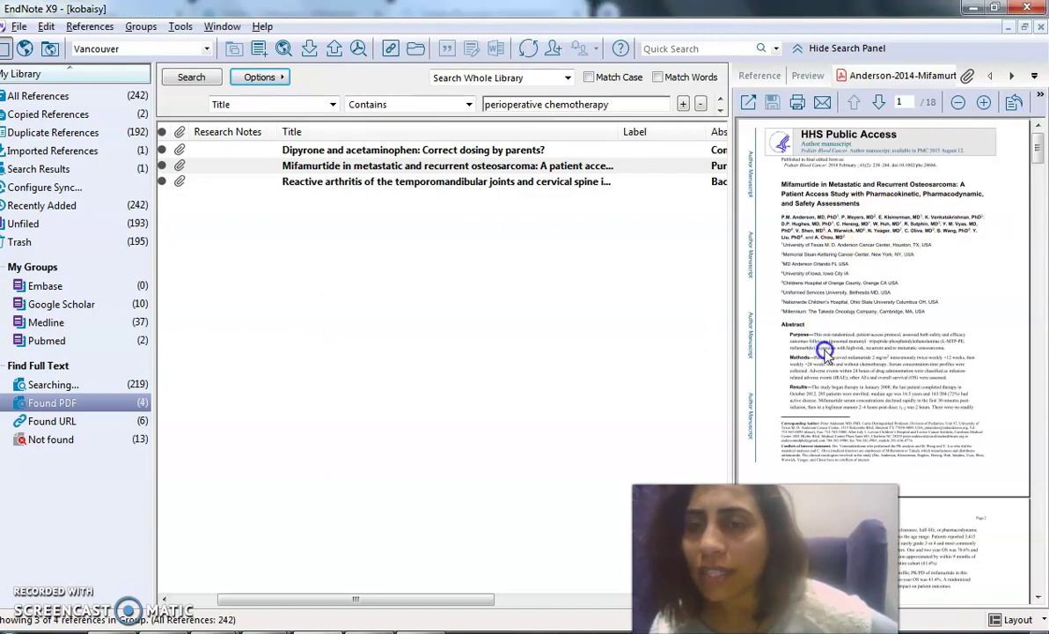
pyautogui.moveTo(820, 348); pyautogui.dragTo(823, 400)
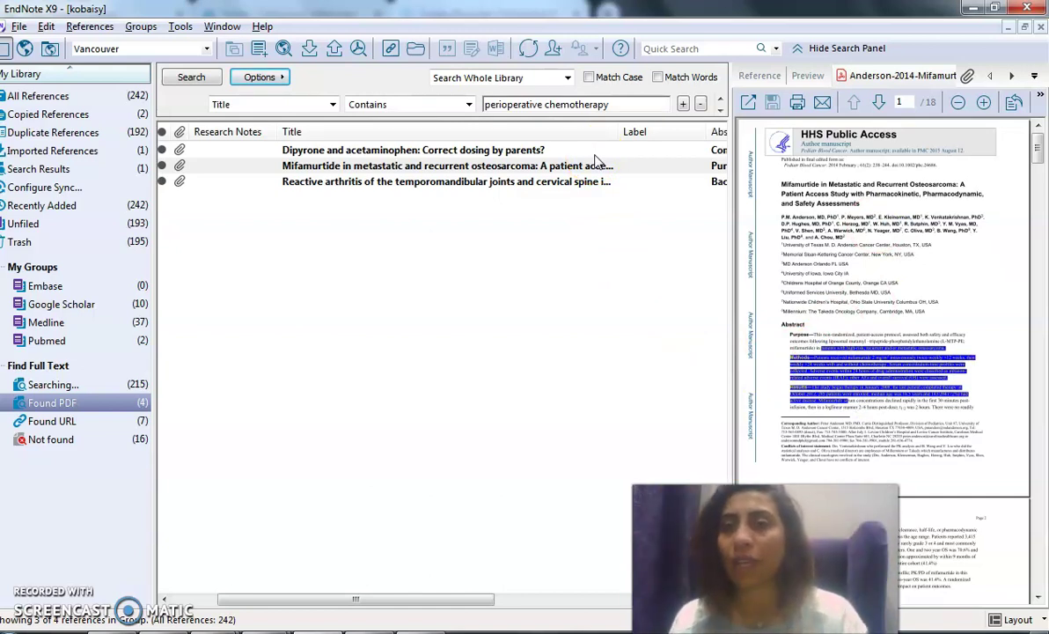
# Step: Preview the Reactive arthritis, Dipyrone and finally Mifamurtide references' attached PDFs
pyautogui.click(473, 184)
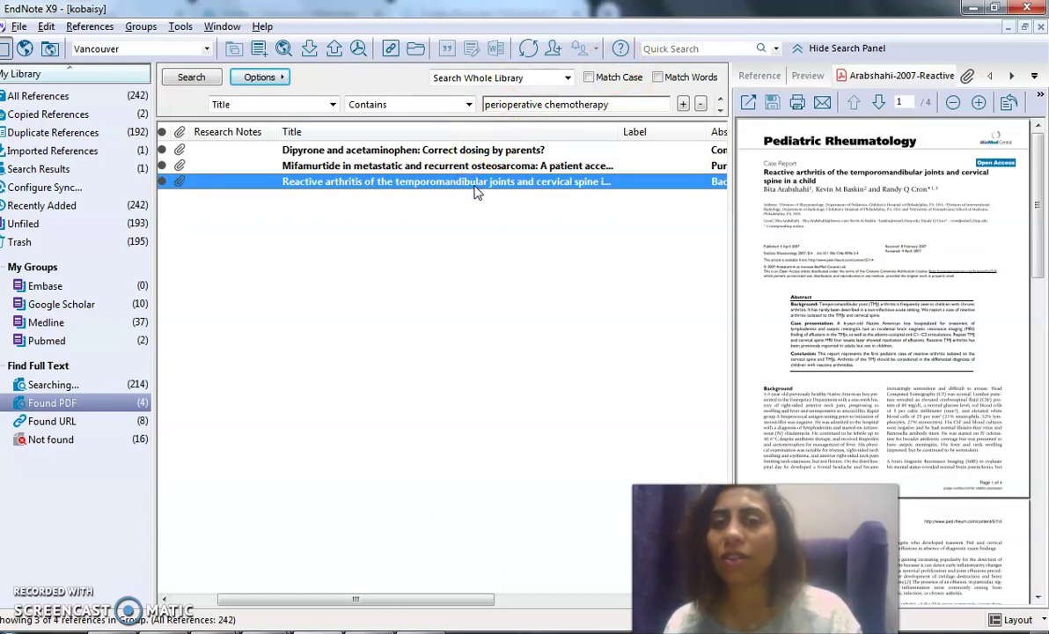
pyautogui.click(493, 152)
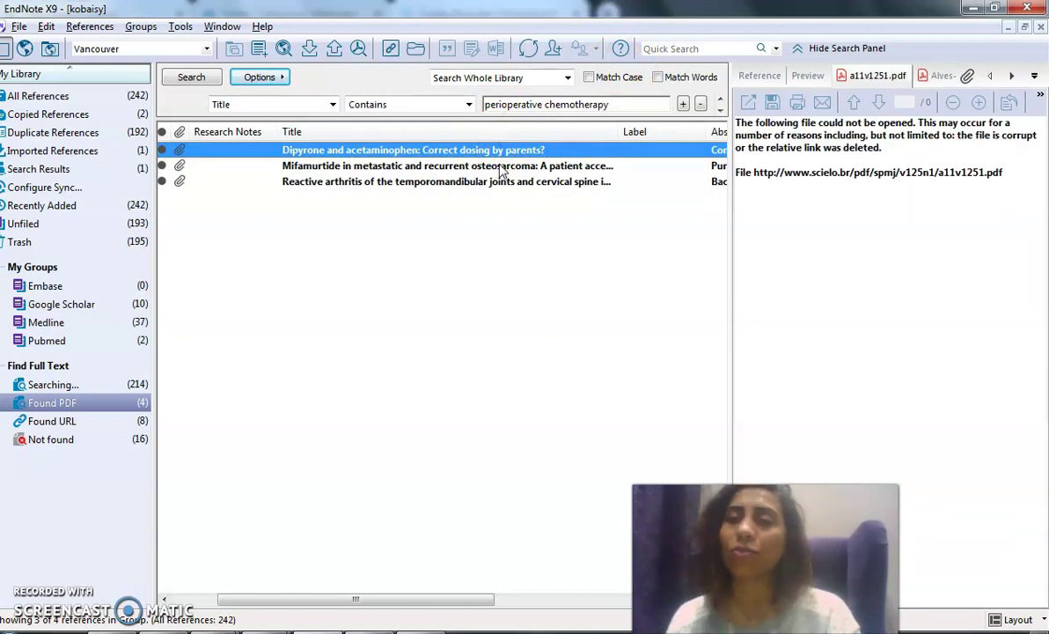
pyautogui.click(499, 171)
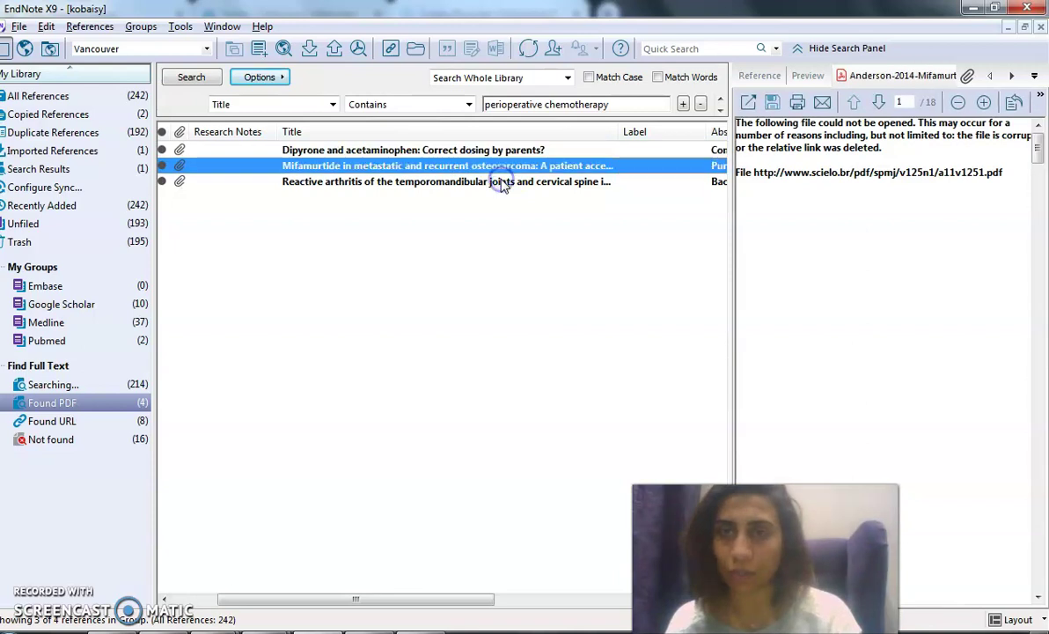
pyautogui.moveTo(317, 629)
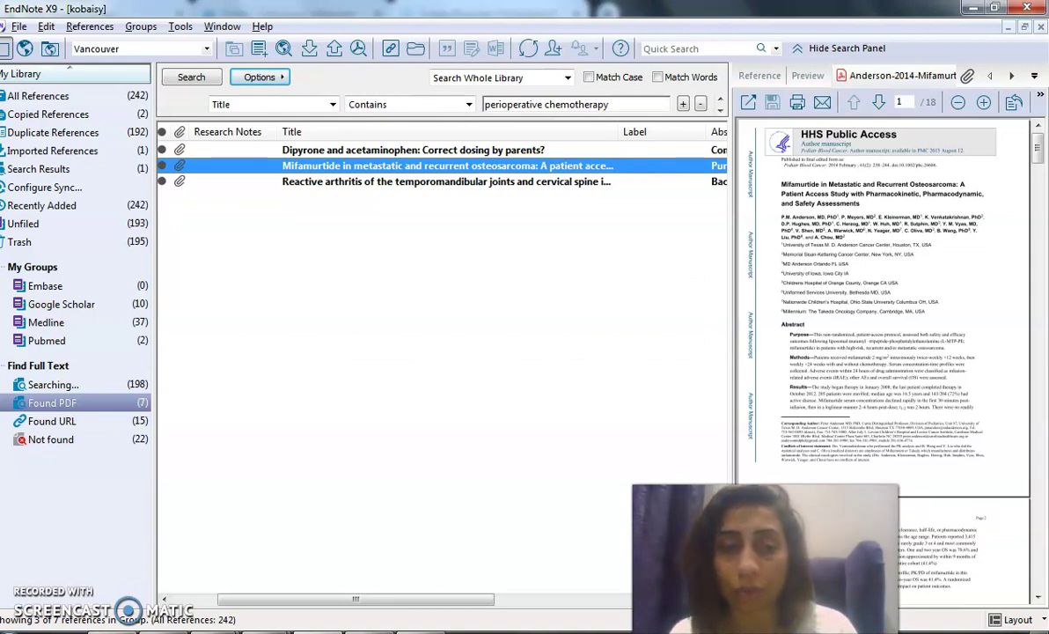
# Step: Search SearchALL for 'Comparative risk of fracture' and save the first result to Saved Items
pyautogui.hotkey('alt', 'Tab')
pyautogui.click(141, 20)
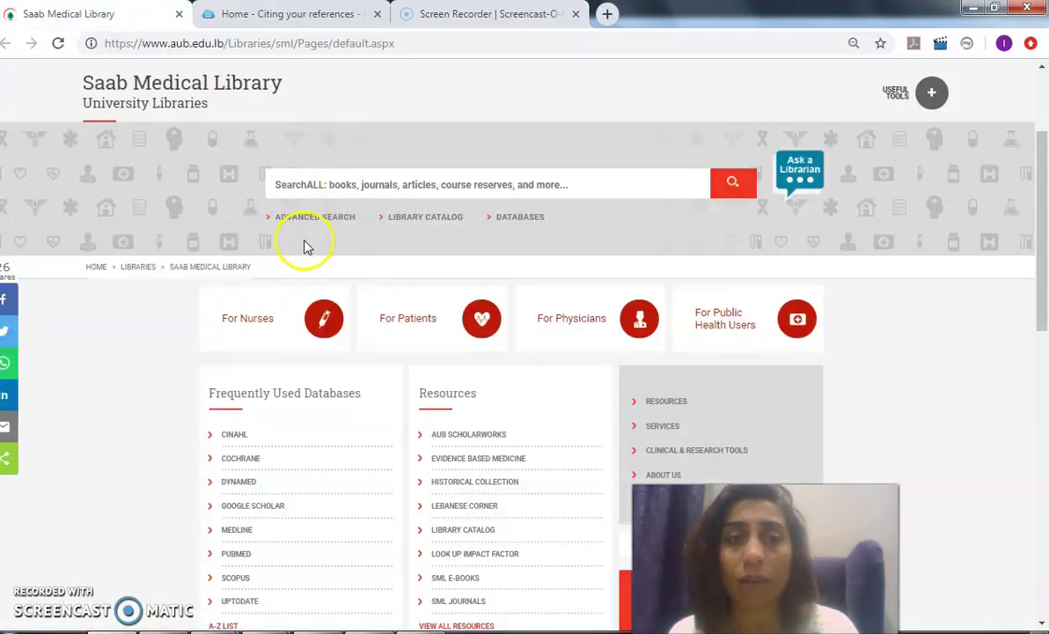
pyautogui.click(360, 185)
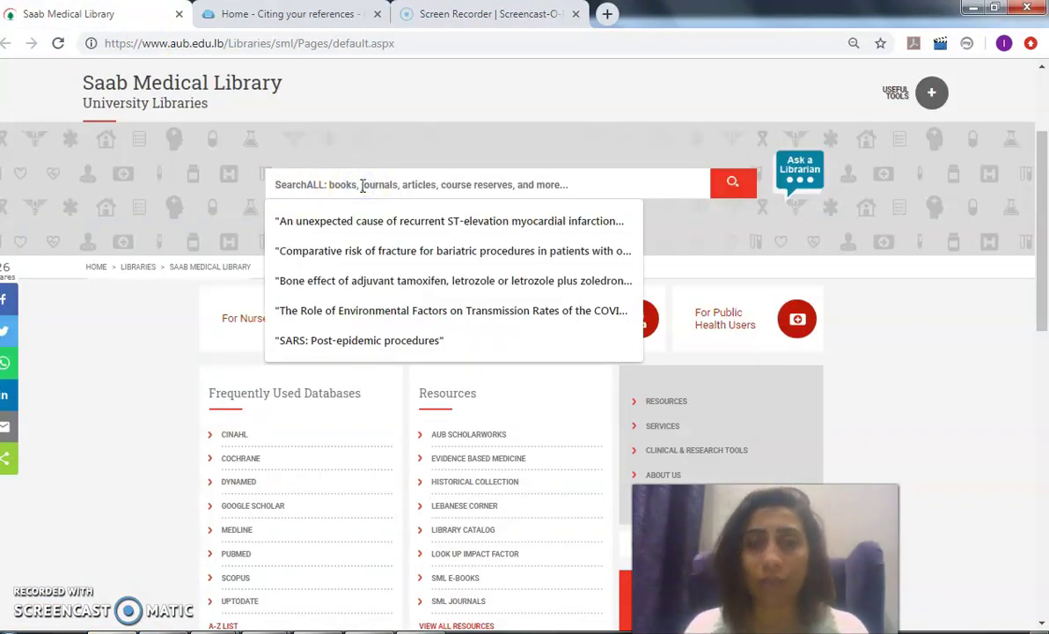
pyautogui.click(361, 250)
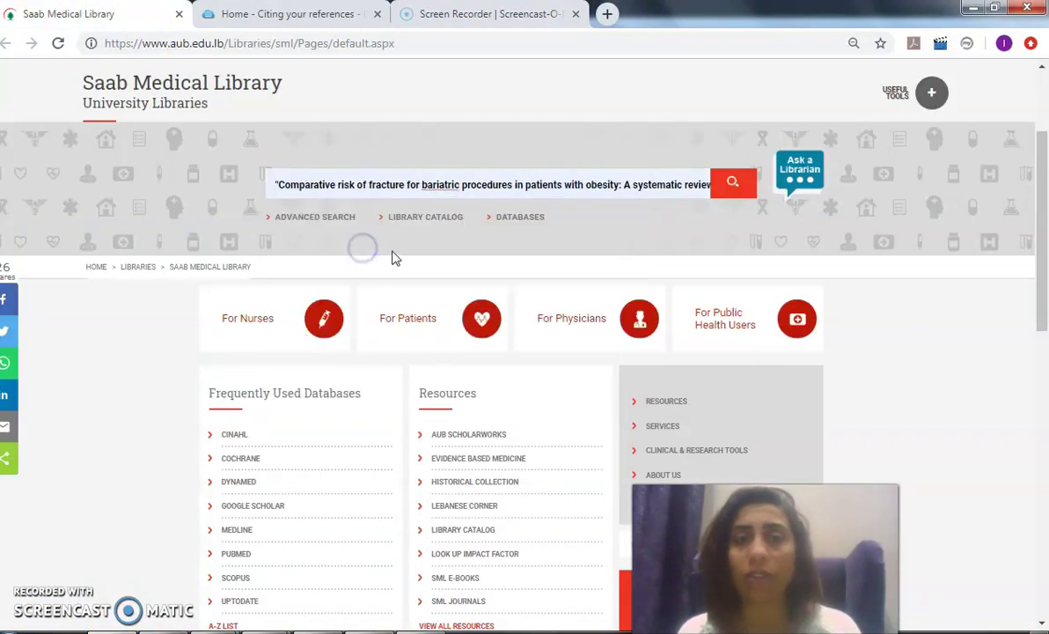
pyautogui.click(747, 195)
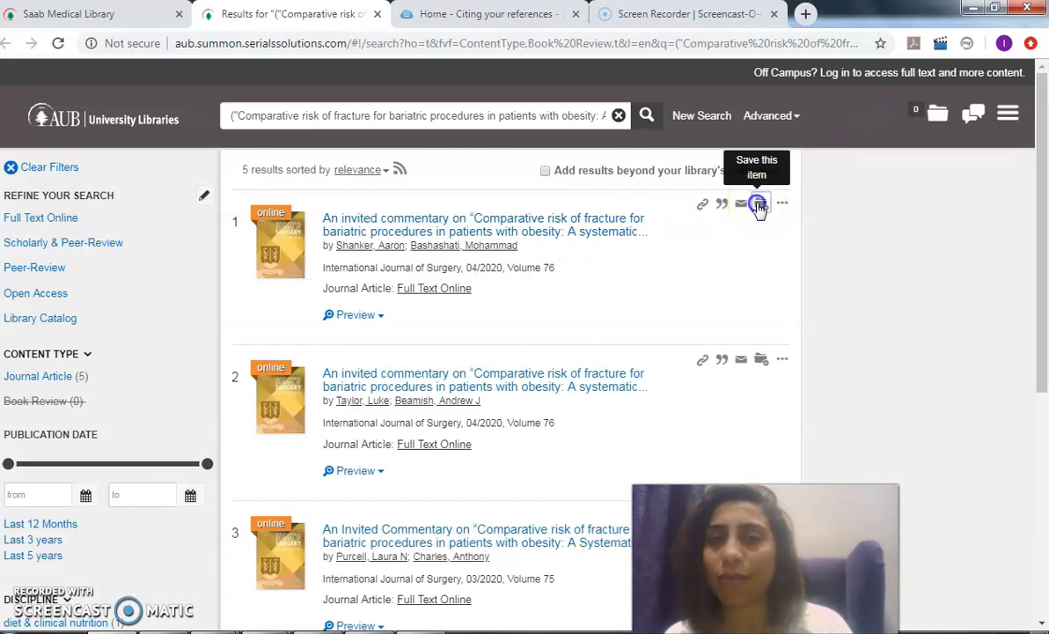
pyautogui.click(759, 205)
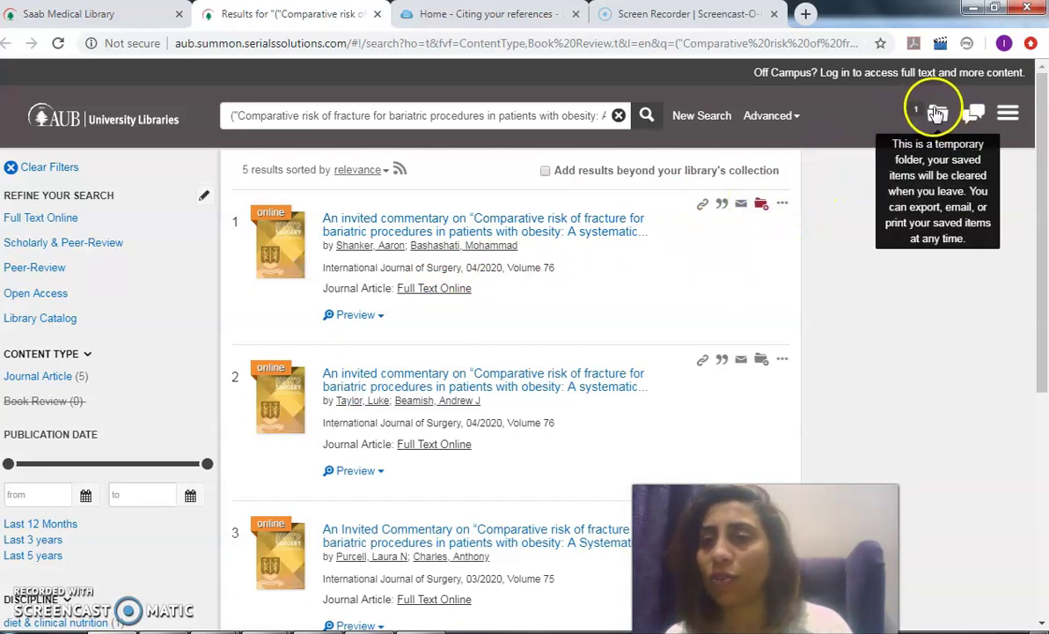
pyautogui.click(937, 113)
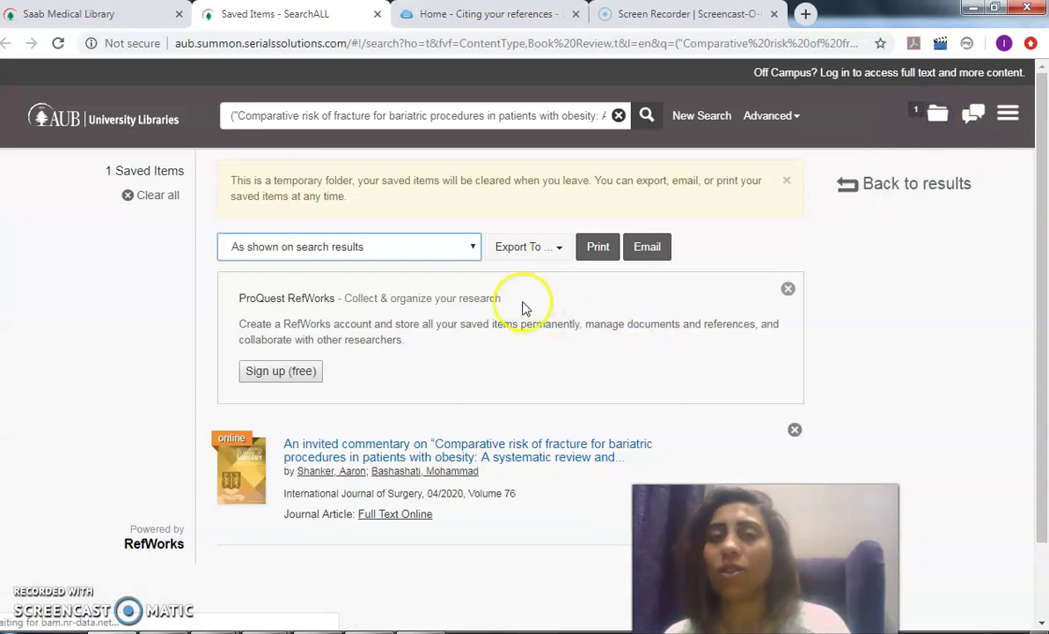
# Step: Search SearchALL for 'lebanon', save the first result, and open the saved items folder
pyautogui.tripleClick(405, 118)
pyautogui.write('leba')
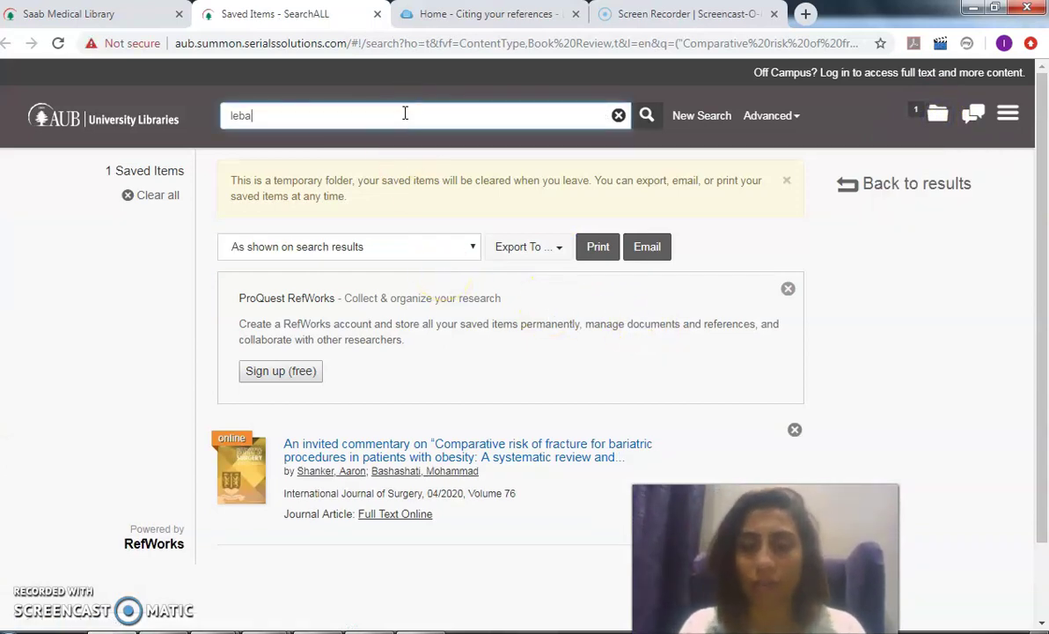
pyautogui.write('non')
pyautogui.press('Return')
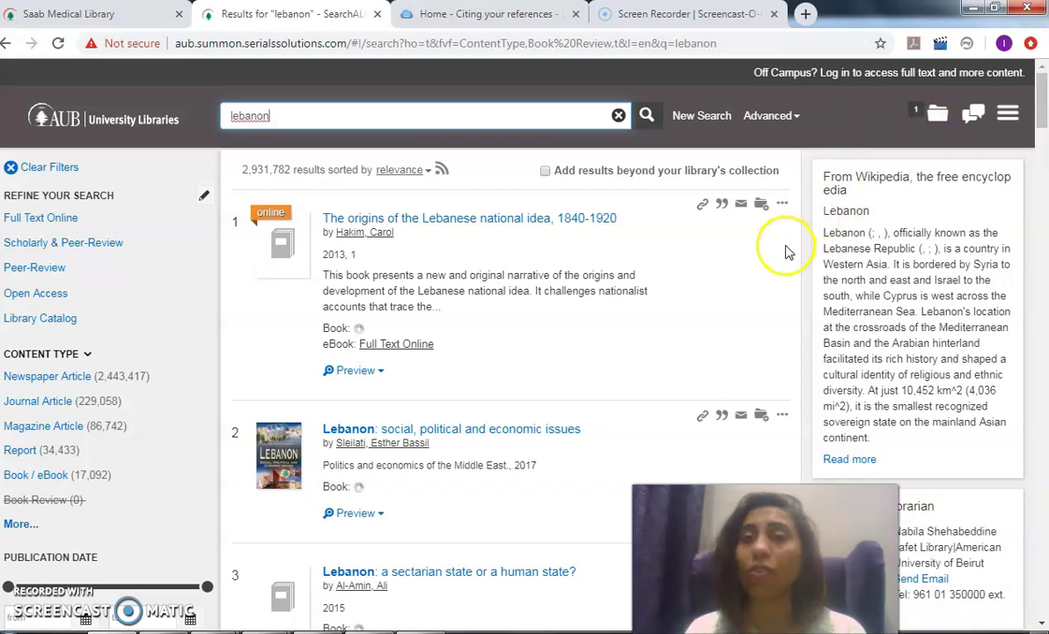
pyautogui.click(765, 205)
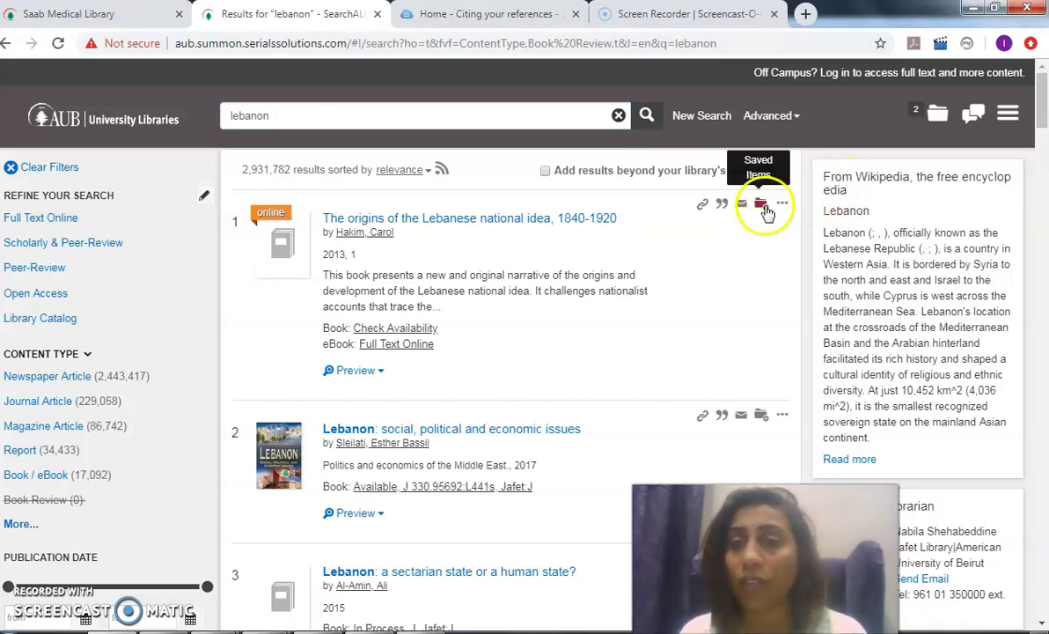
pyautogui.click(938, 113)
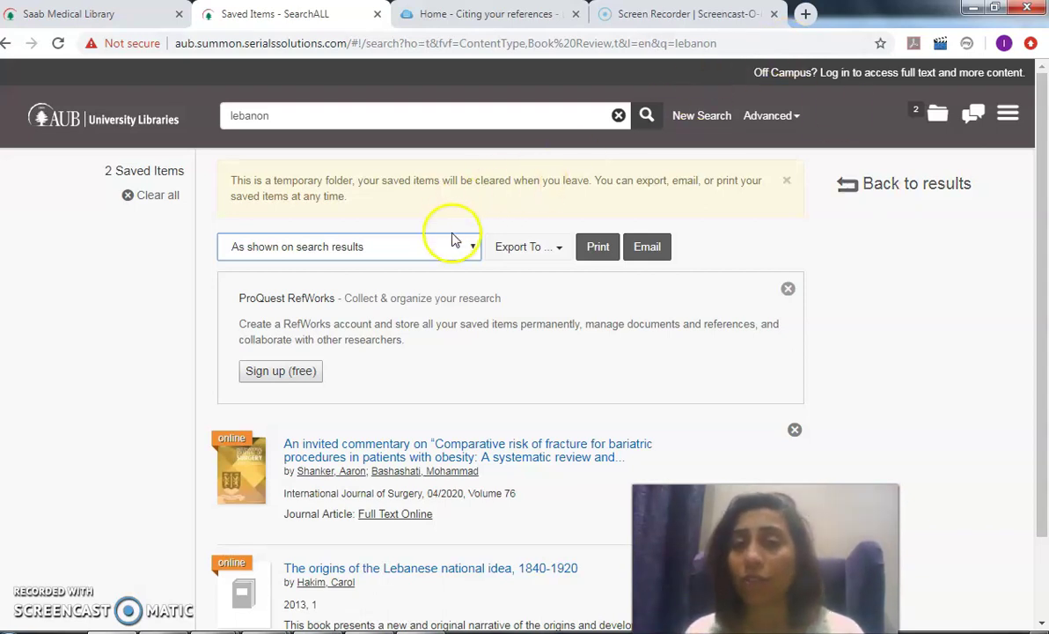
# Step: Export both saved items to EndNote, downloading the export-endnote .ris file
pyautogui.click(512, 247)
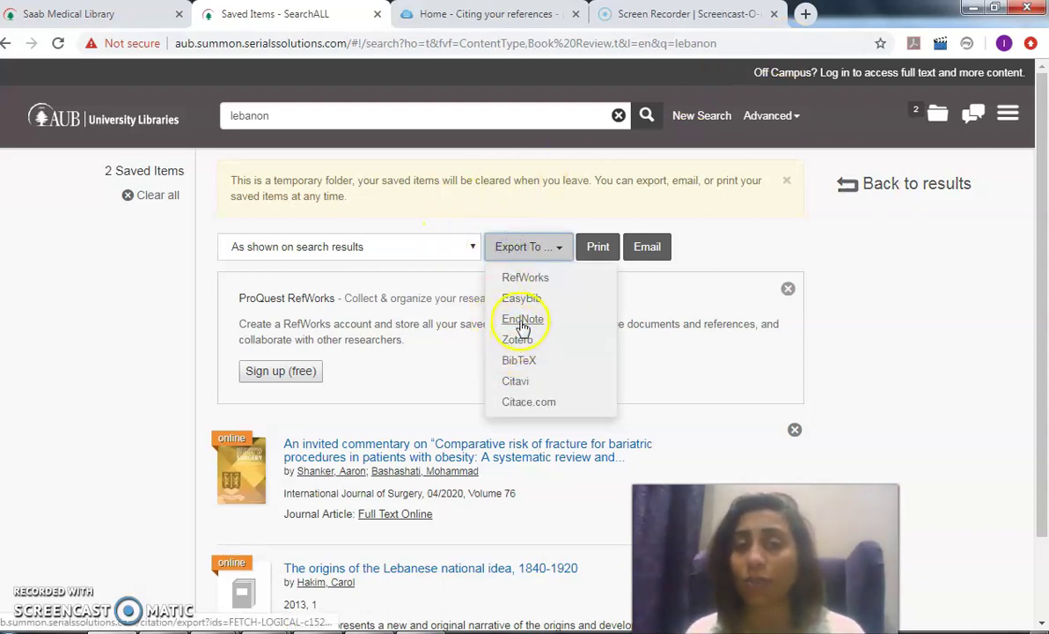
pyautogui.click(525, 332)
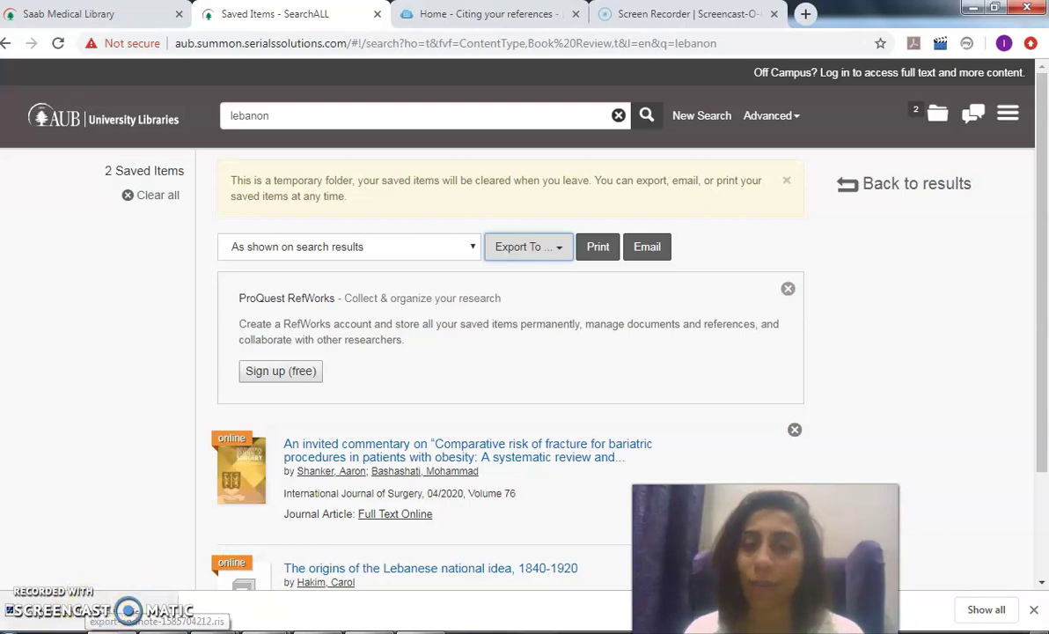
pyautogui.moveTo(112, 625)
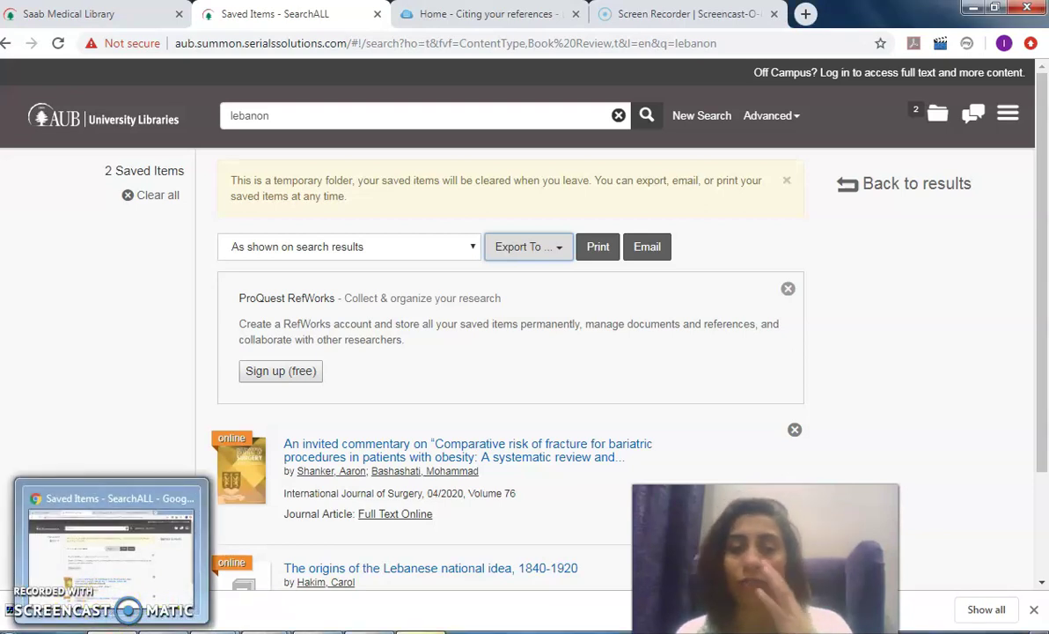
pyautogui.moveTo(163, 627)
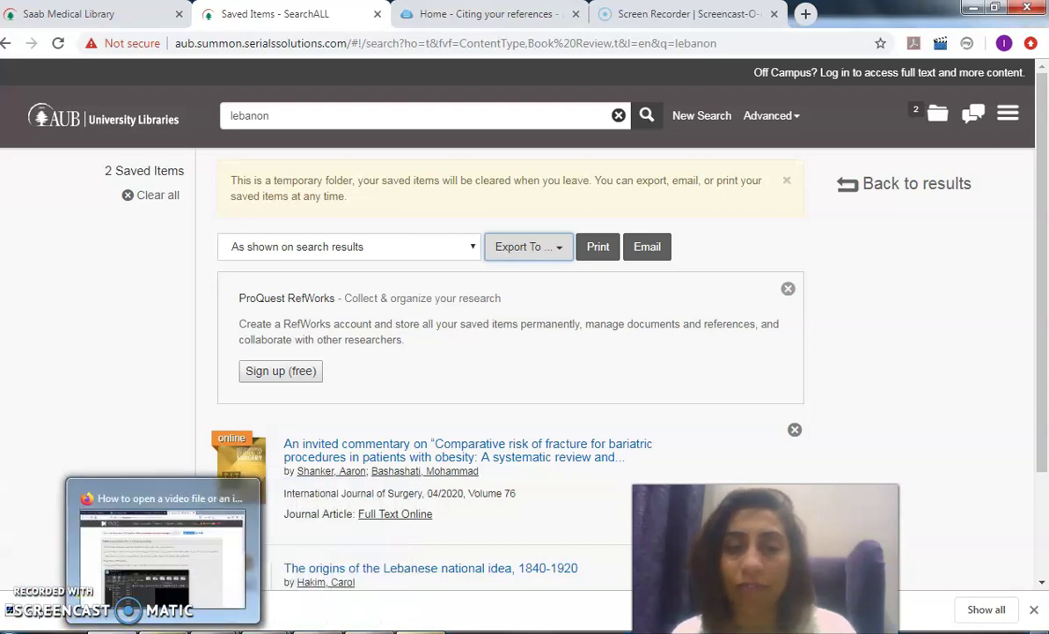
pyautogui.press('super')
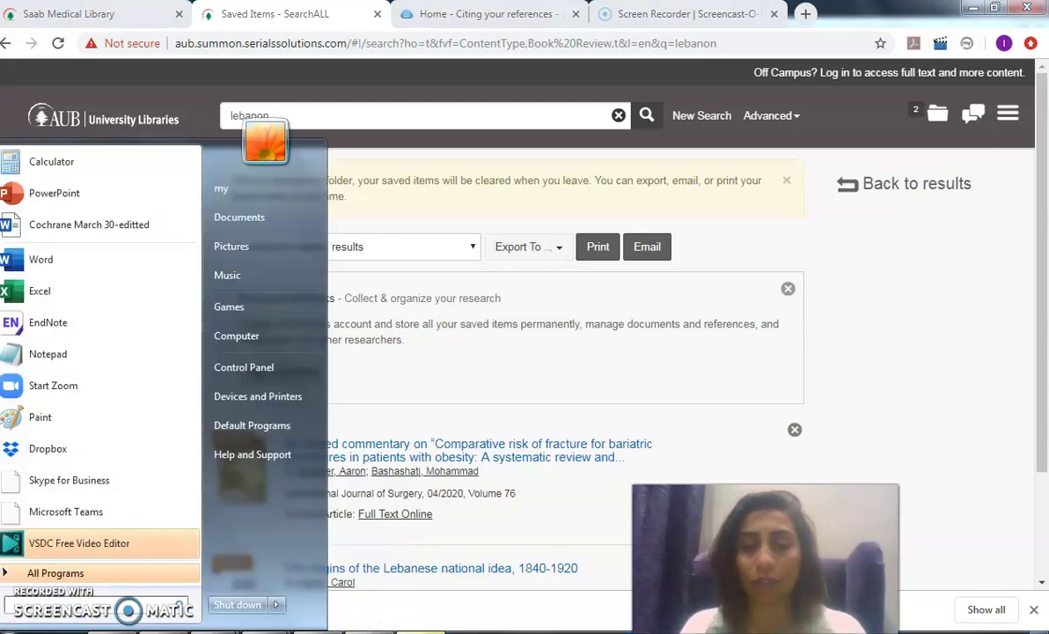
pyautogui.write('word')
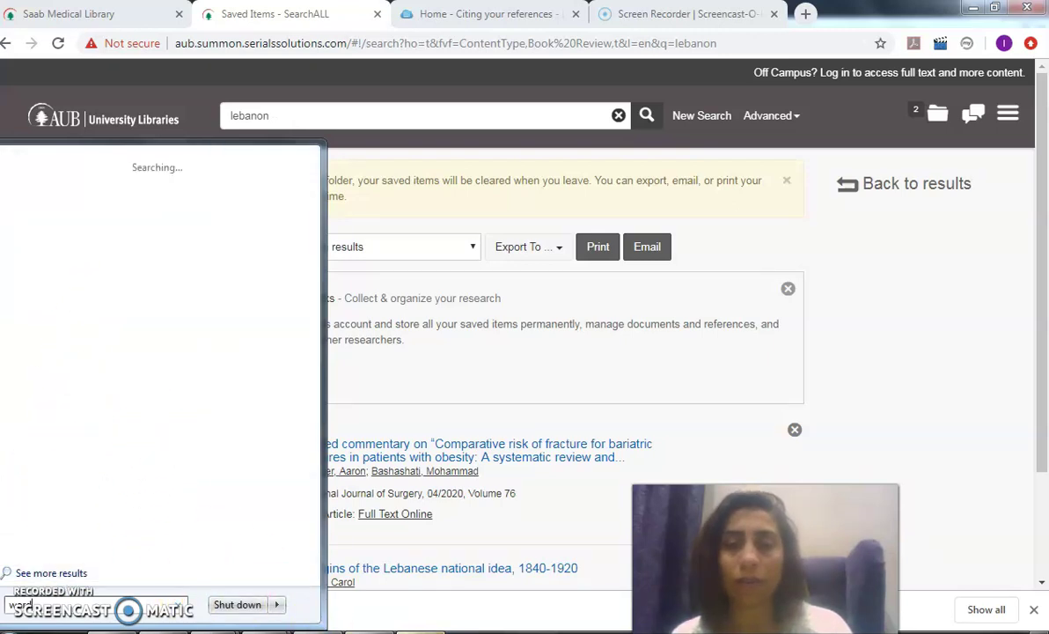
pyautogui.press('Escape')
pyautogui.moveTo(422, 607)
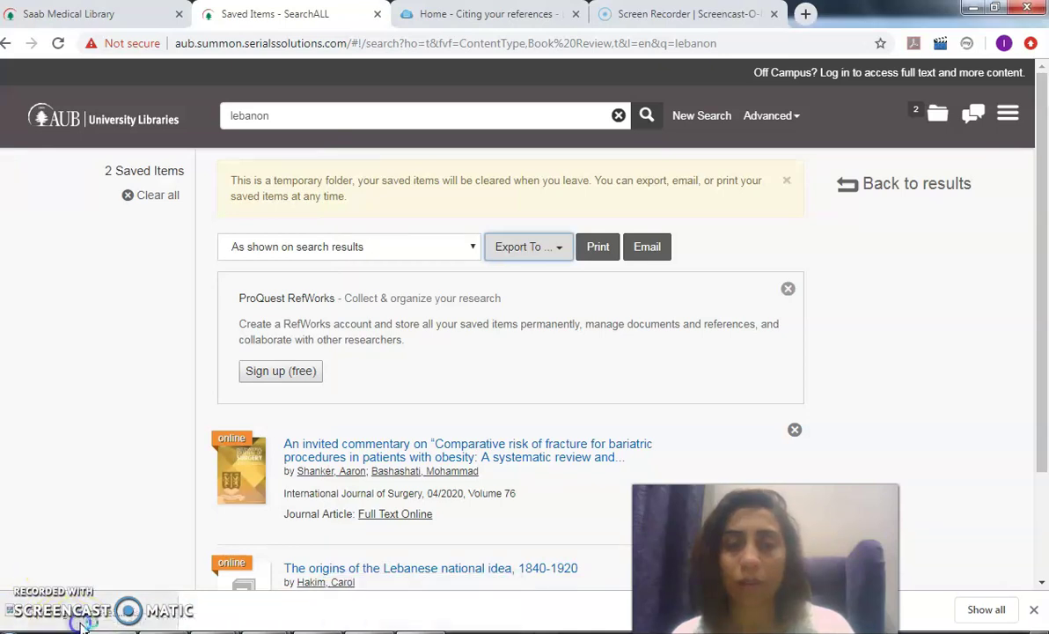
# Step: Import the downloaded .ris file into EndNote, select both new references, then view All References (244)
pyautogui.click(141, 627)
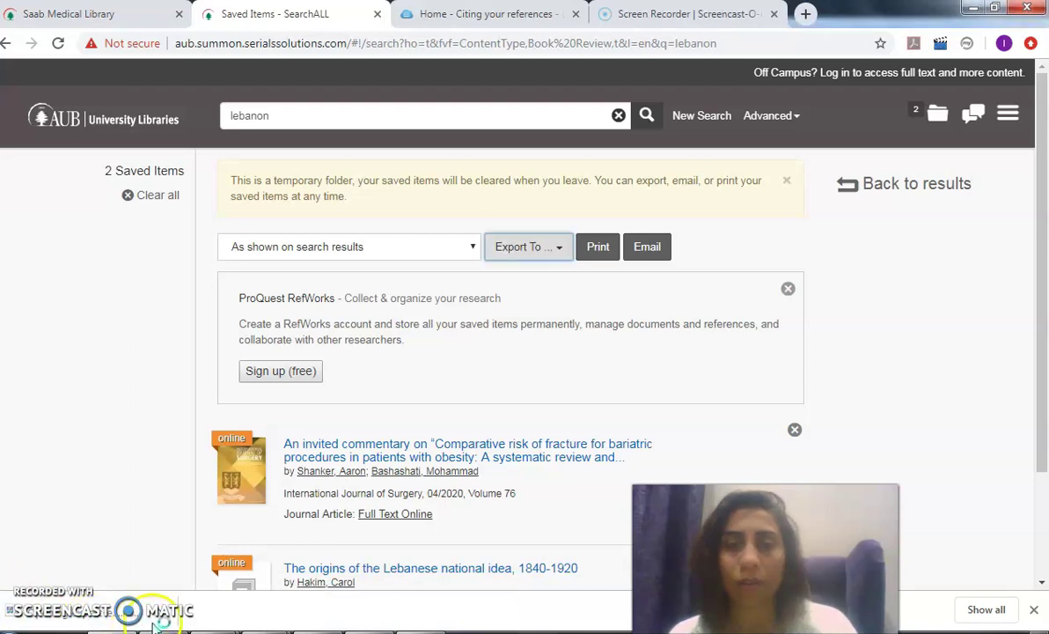
pyautogui.click(170, 616)
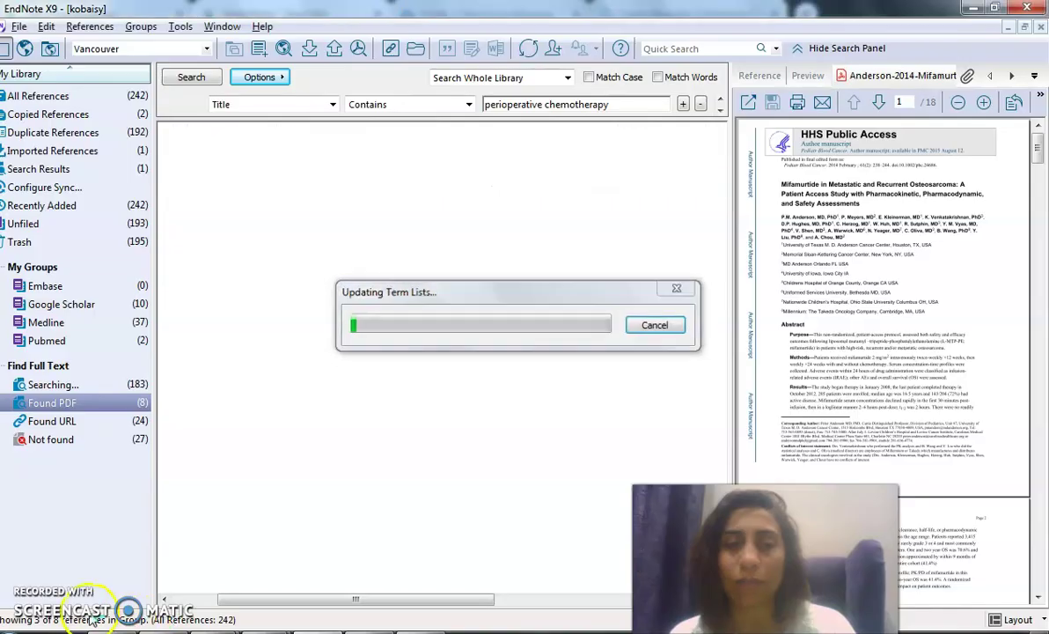
pyautogui.click(251, 165)
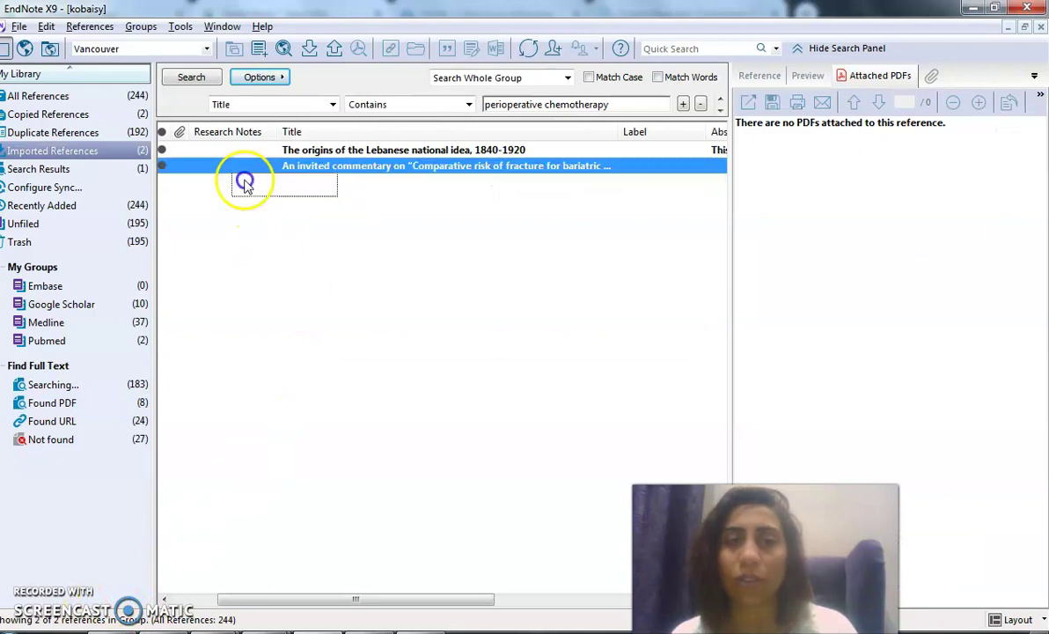
pyautogui.keyDown('shift'); pyautogui.click(176, 150); pyautogui.keyUp('shift')
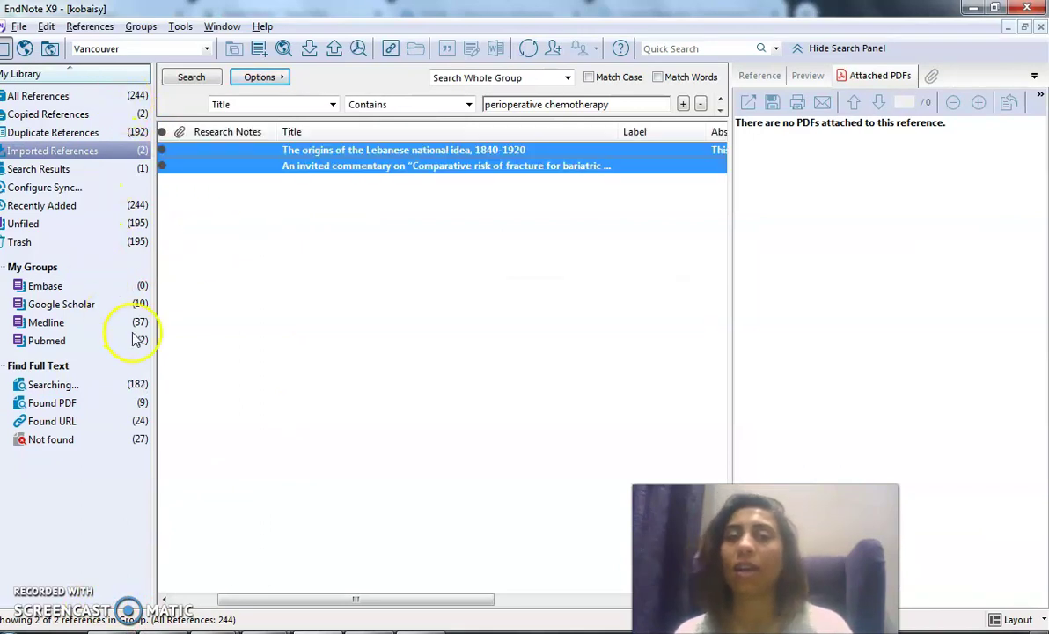
pyautogui.click(95, 98)
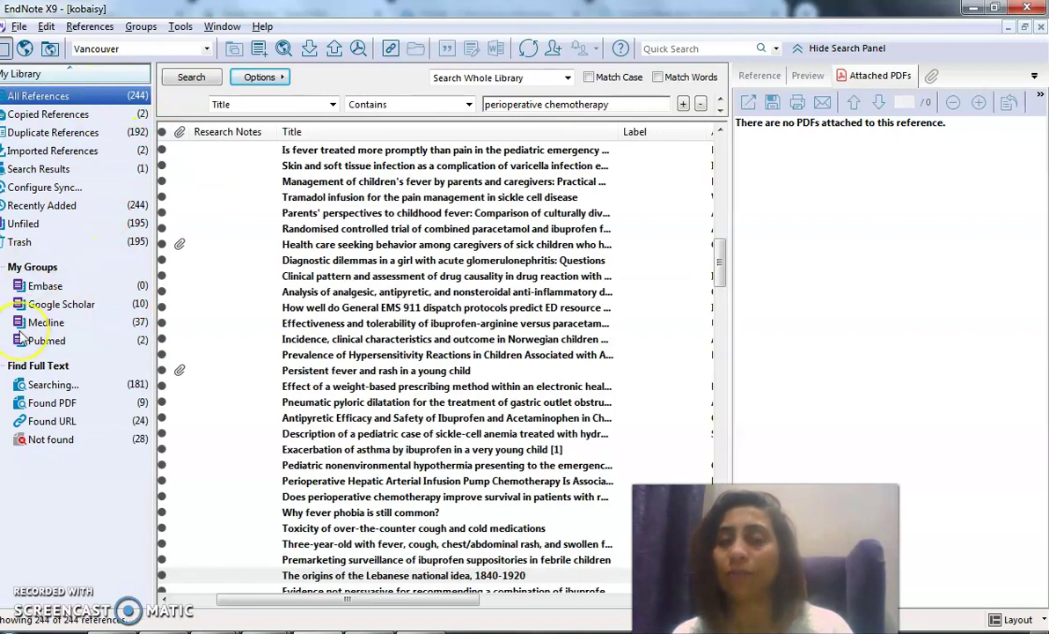
# Step: Open a blank Word Document1 and bring up the EndNote X9 ribbon tab
pyautogui.press('super')
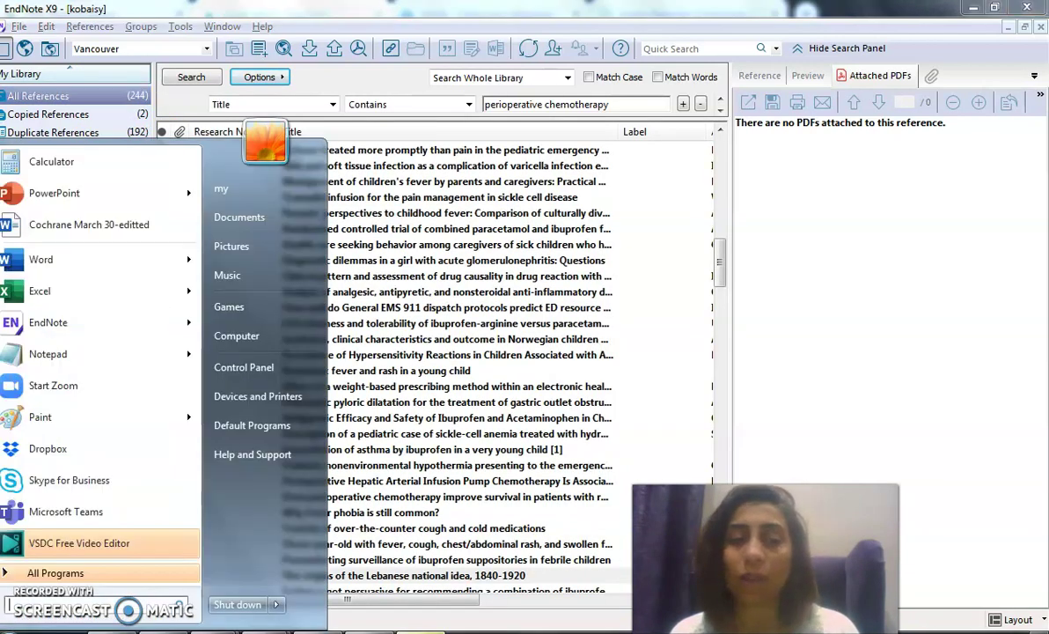
pyautogui.press('Escape')
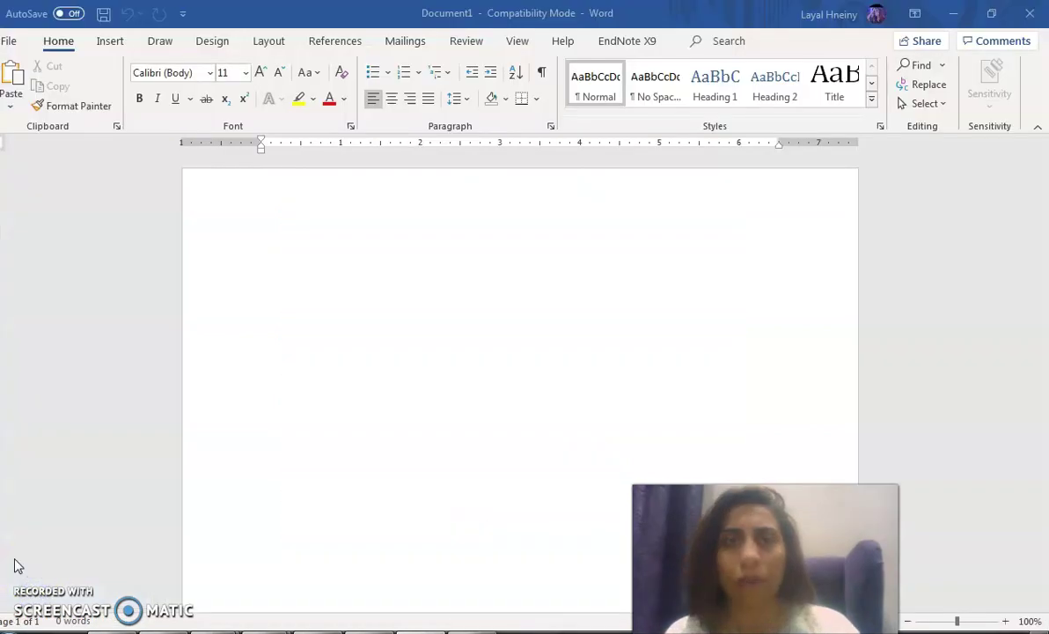
pyautogui.click(625, 42)
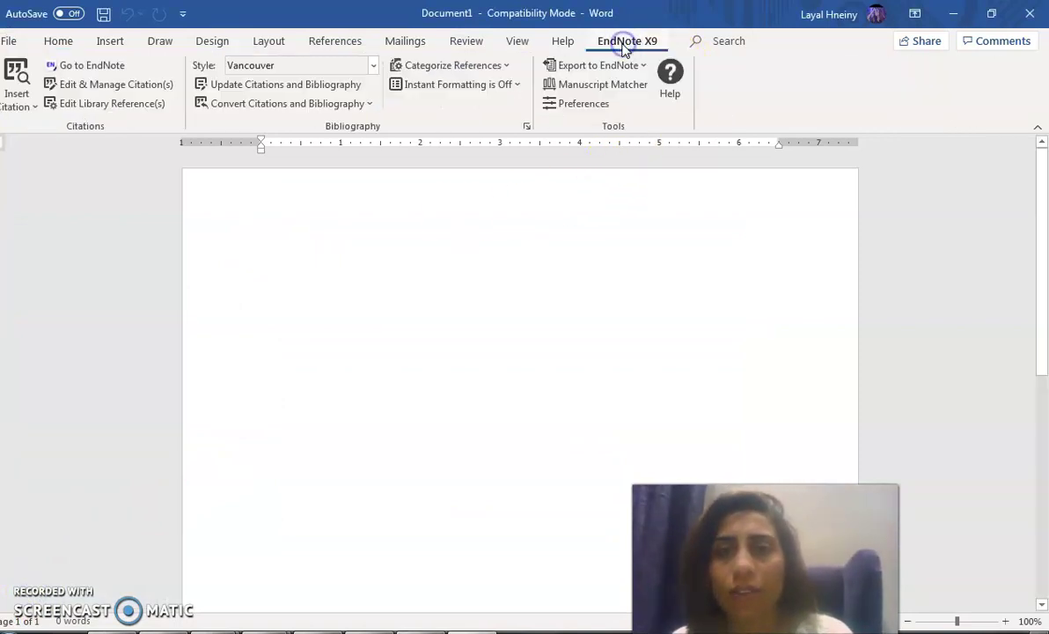
pyautogui.click(267, 253)
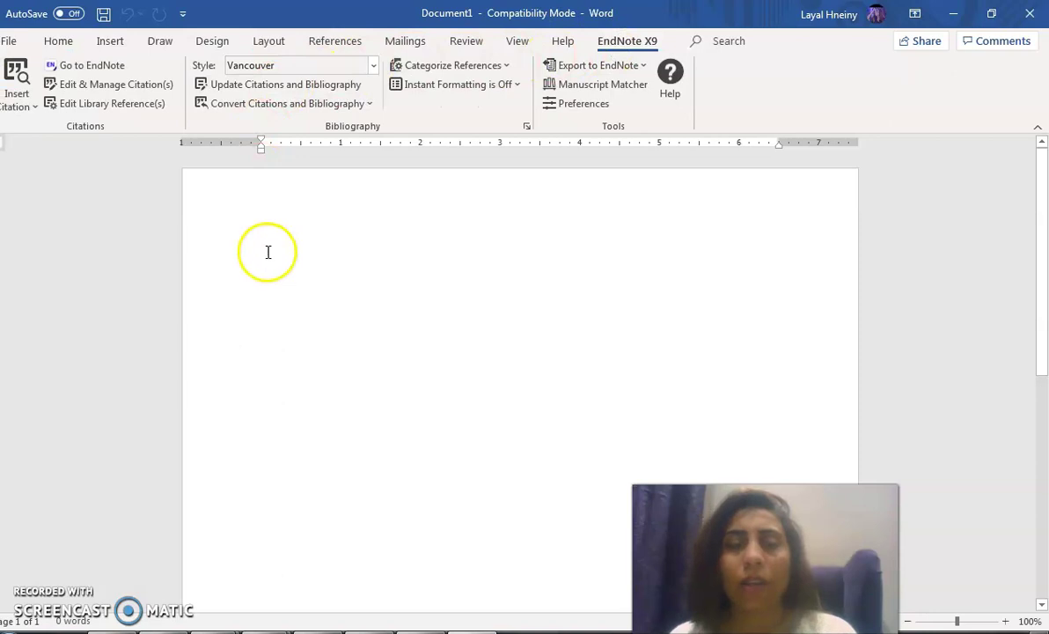
pyautogui.write('sdflhk')
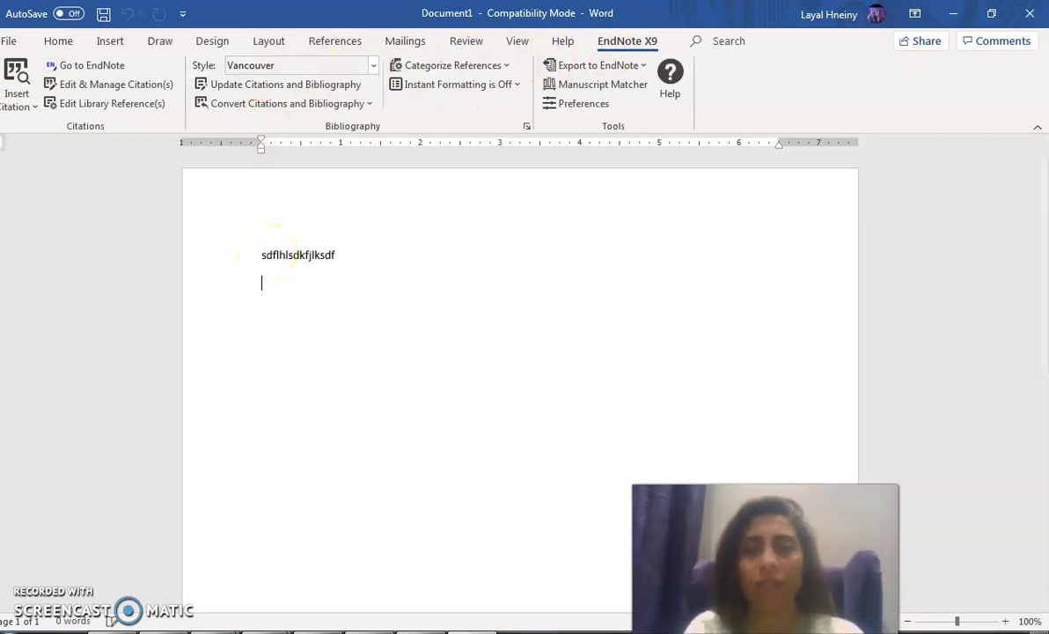
pyautogui.press('Return')
pyautogui.press('Return')
pyautogui.write('s;ld')
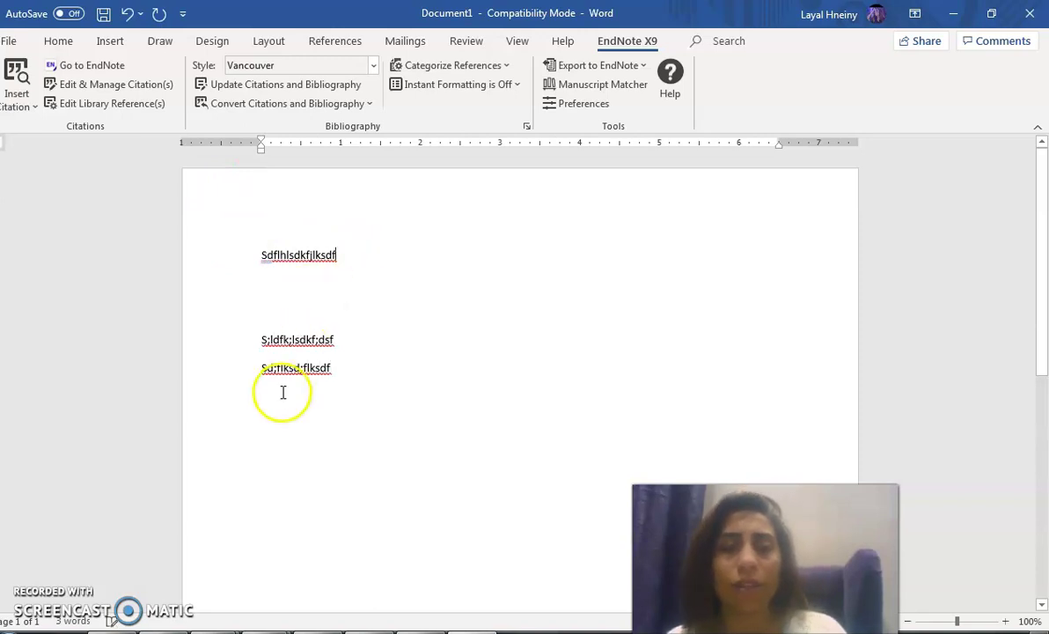
pyautogui.hotkey('alt', 'Tab')
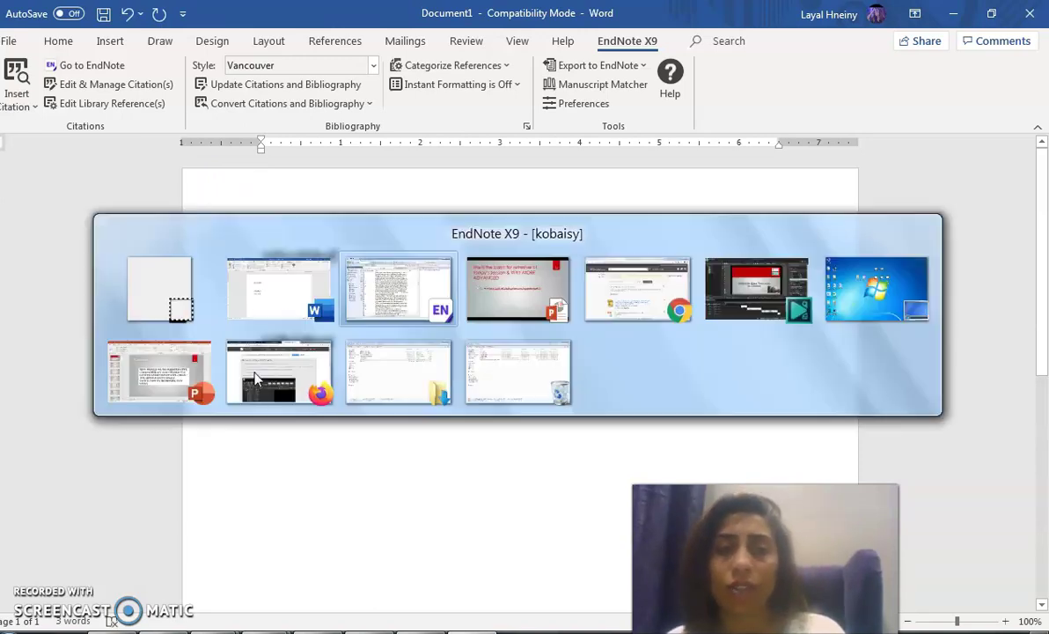
pyautogui.hotkey('alt', 'Tab')
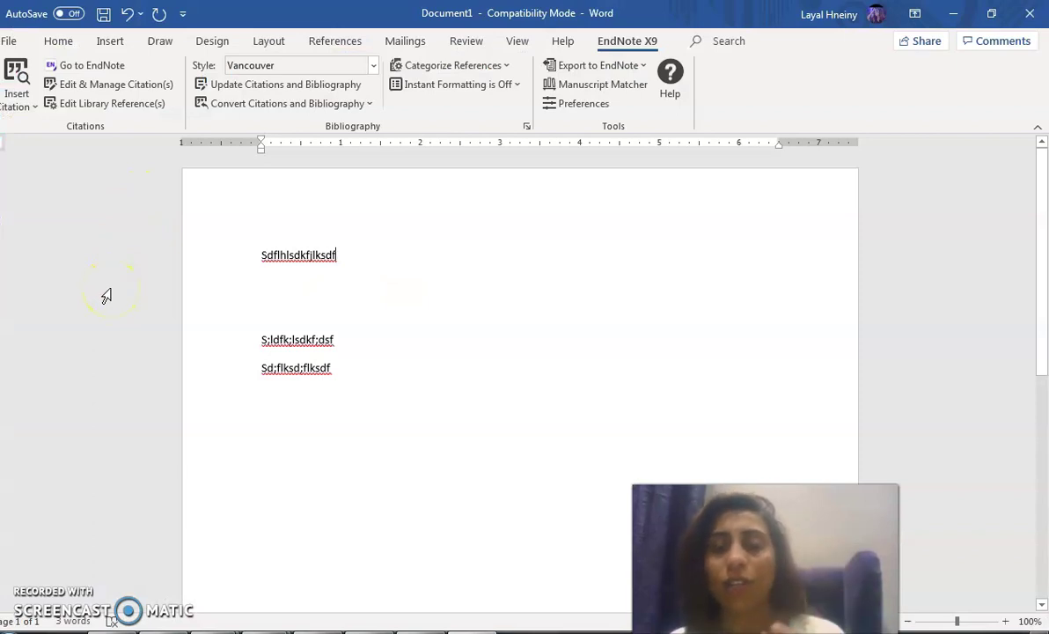
# Step: Search the library for 'lebanon' and insert Hakim's 2013 Lebanese national idea book as citation (1)
pyautogui.click(18, 75)
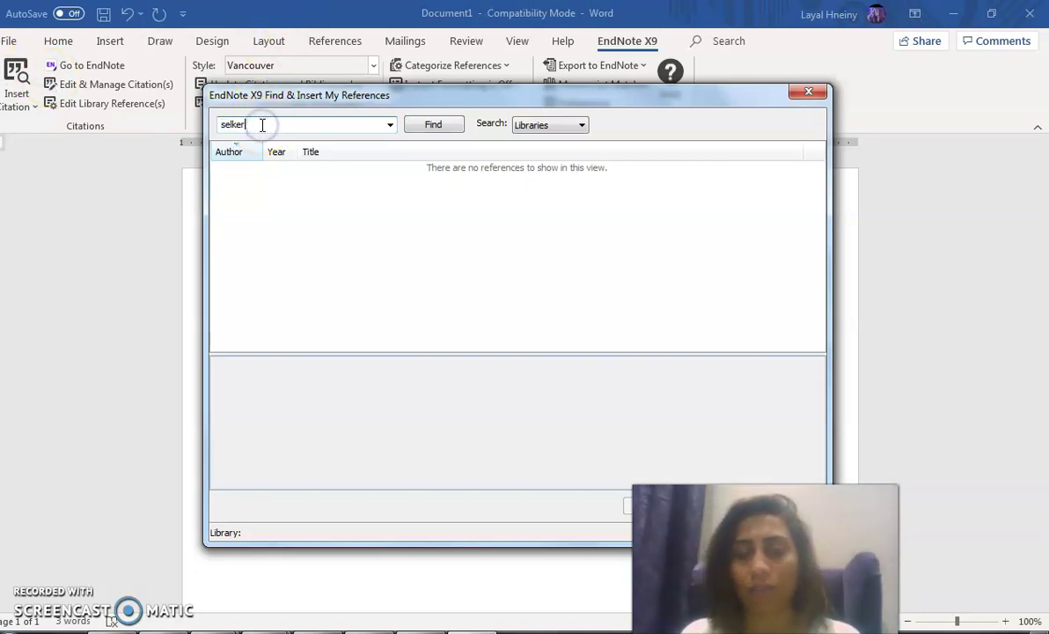
pyautogui.press('BackSpace')
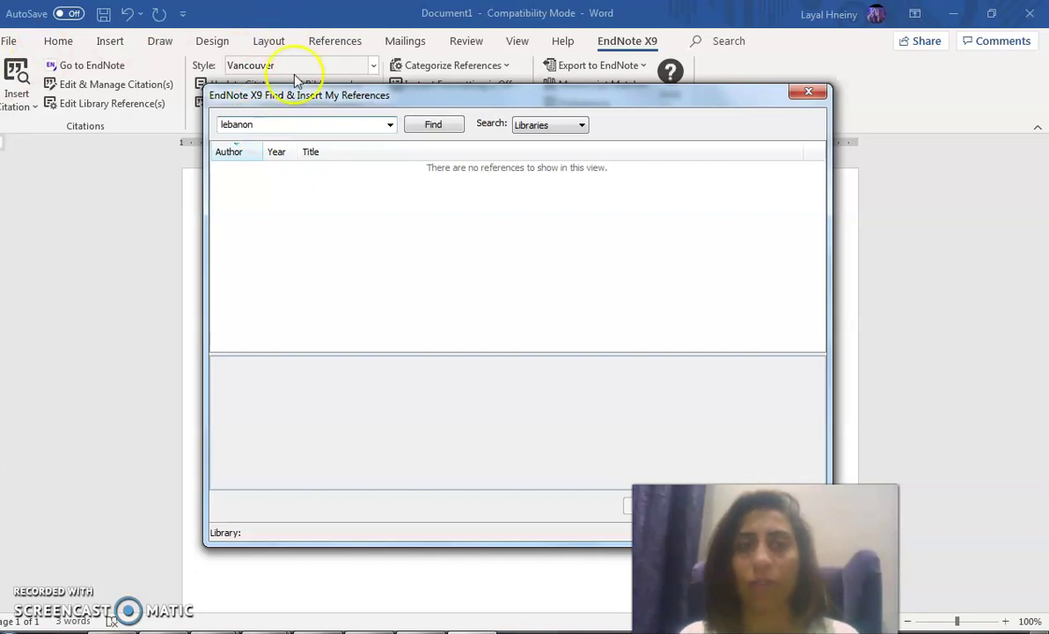
pyautogui.click(350, 156)
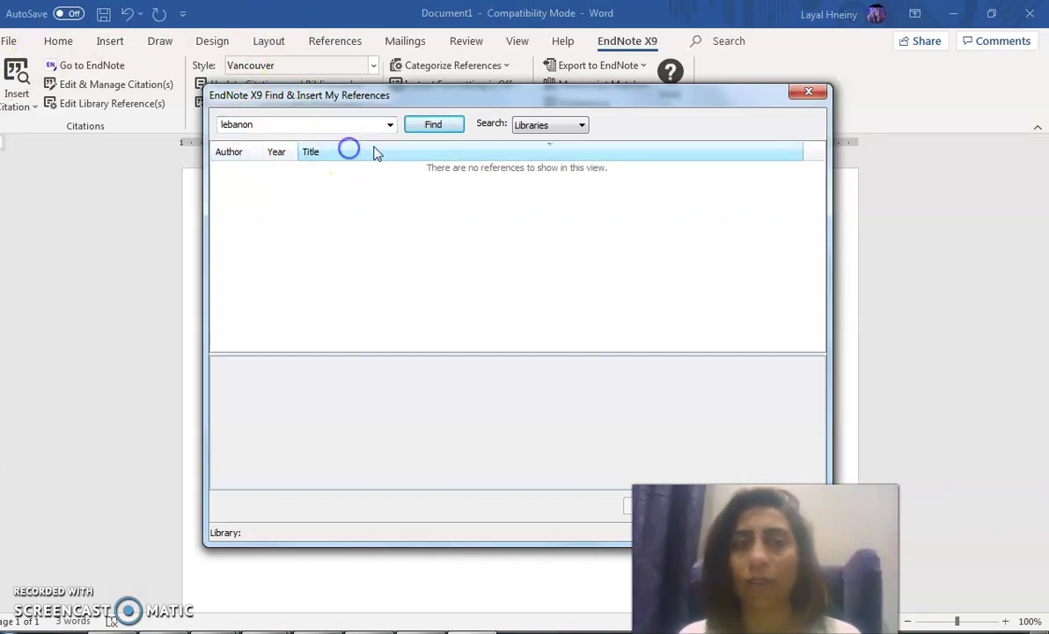
pyautogui.click(433, 124)
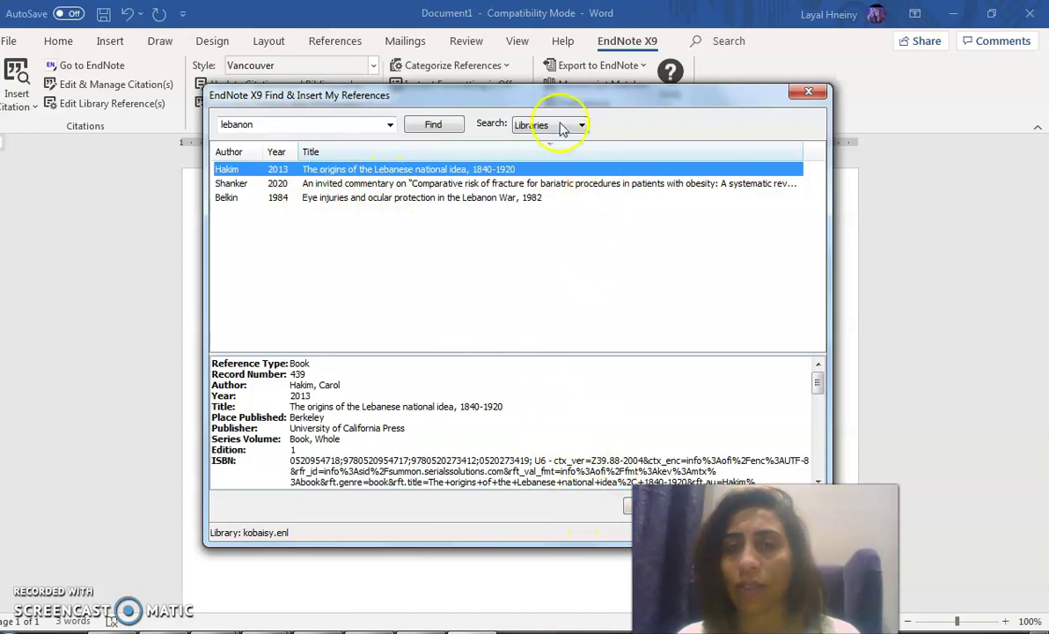
pyautogui.moveTo(553, 98); pyautogui.dragTo(495, 30)
pyautogui.click(599, 442)
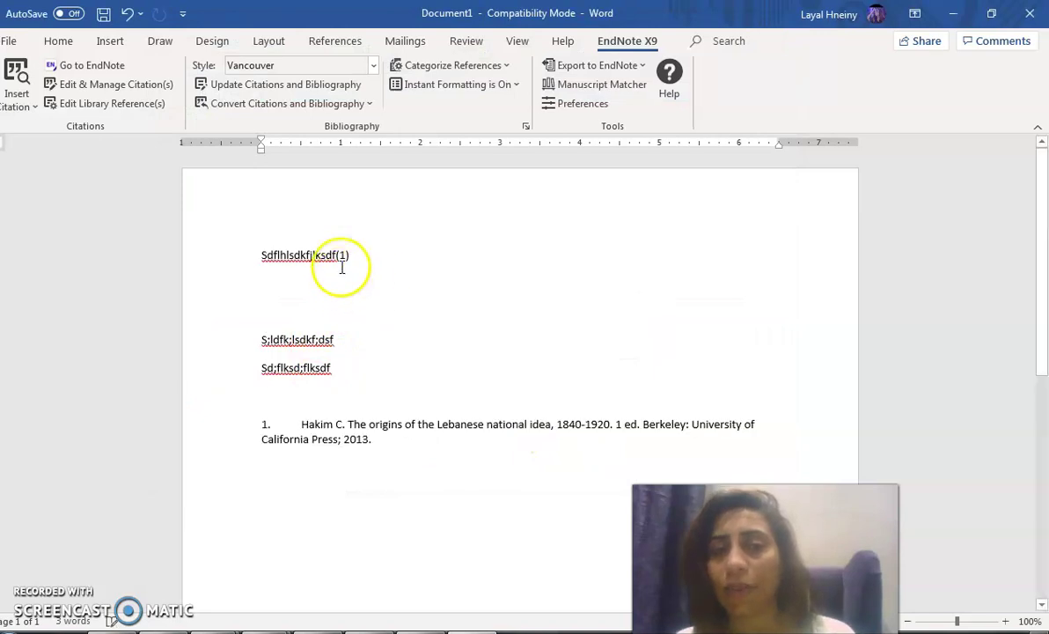
# Step: Check the (1) citation and its Vancouver bibliography entry, then place the cursor after the second line
pyautogui.click(342, 254)
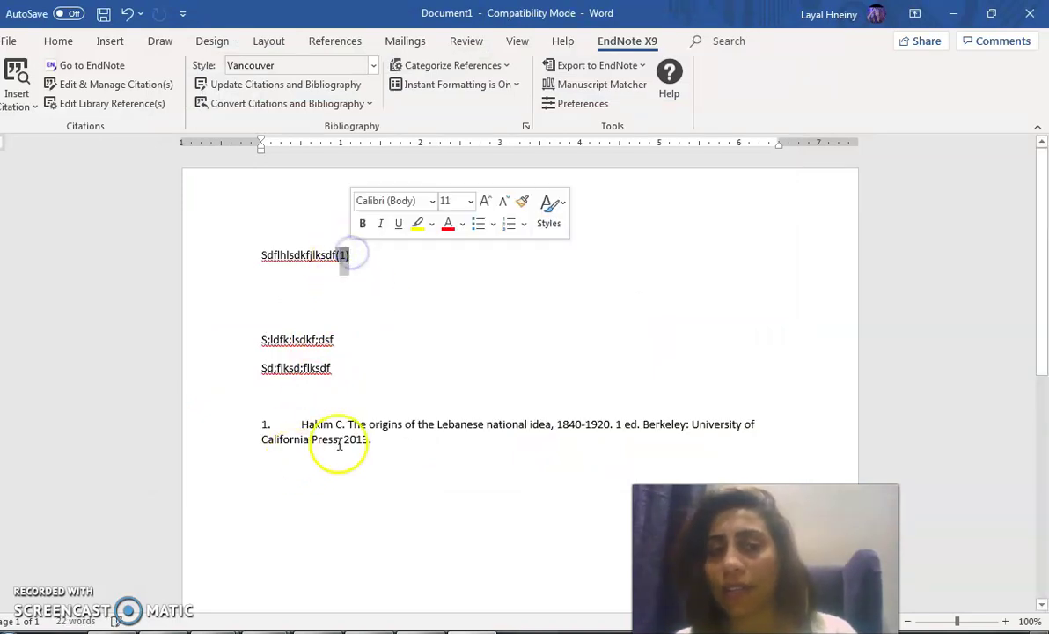
pyautogui.click(293, 424)
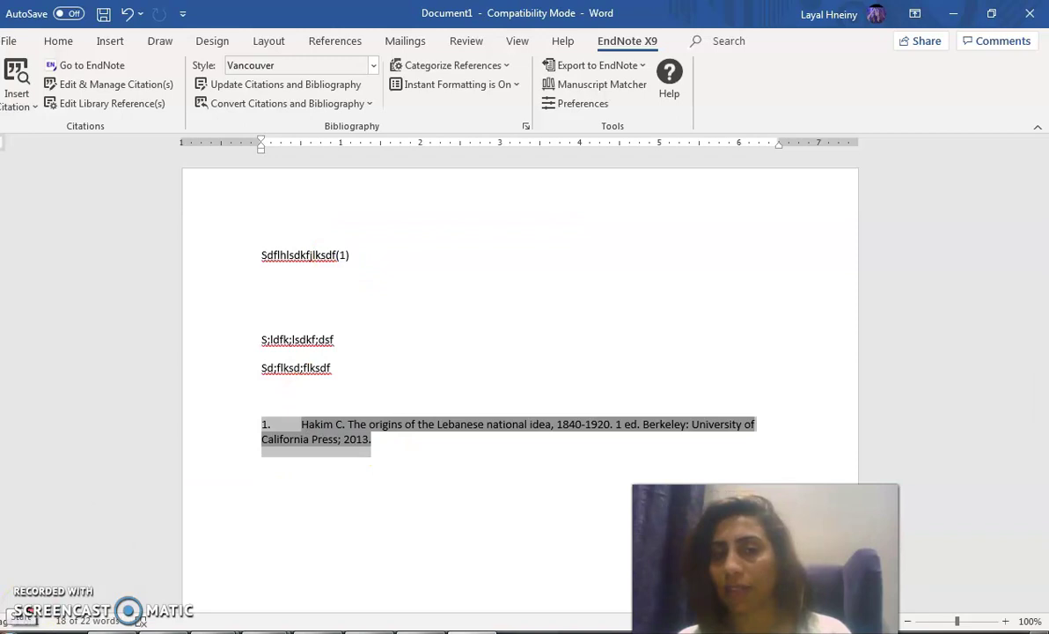
pyautogui.click(358, 344)
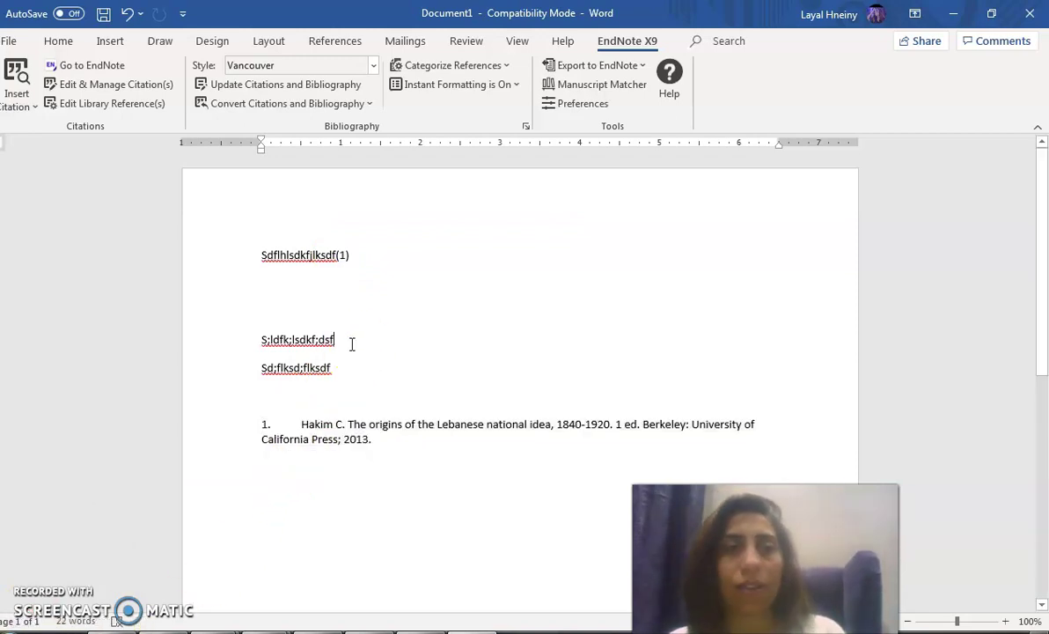
# Step: Cite the malaria caregiver and ibuprofen asthma references from EndNote into Word's second line as (2, 3)
pyautogui.hotkey('alt', 'Tab')
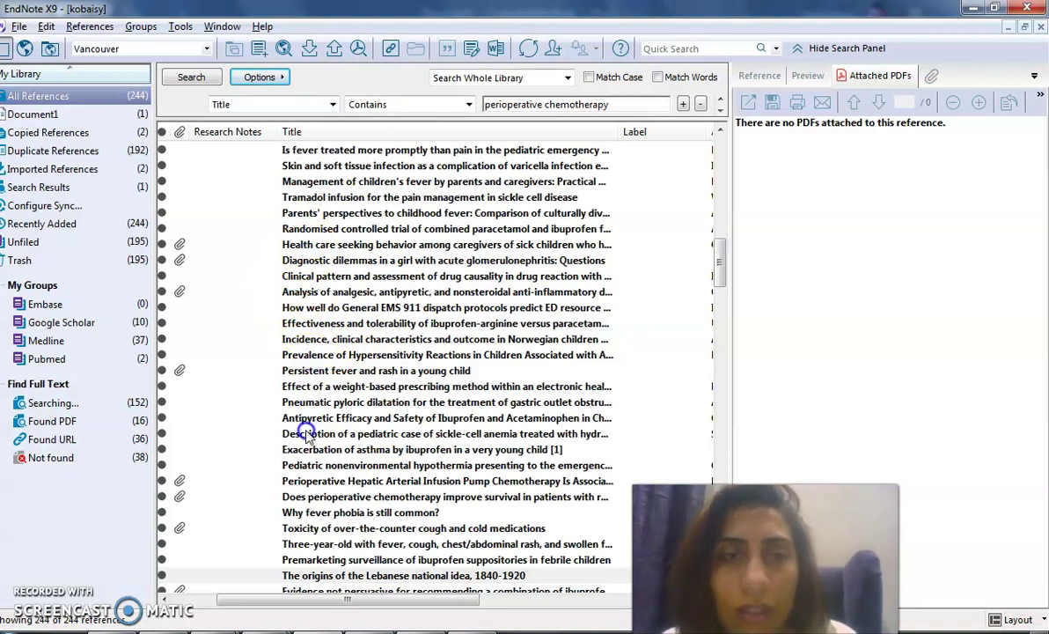
pyautogui.click(290, 245)
pyautogui.keyDown('ctrl'); pyautogui.click(264, 449); pyautogui.keyUp('ctrl')
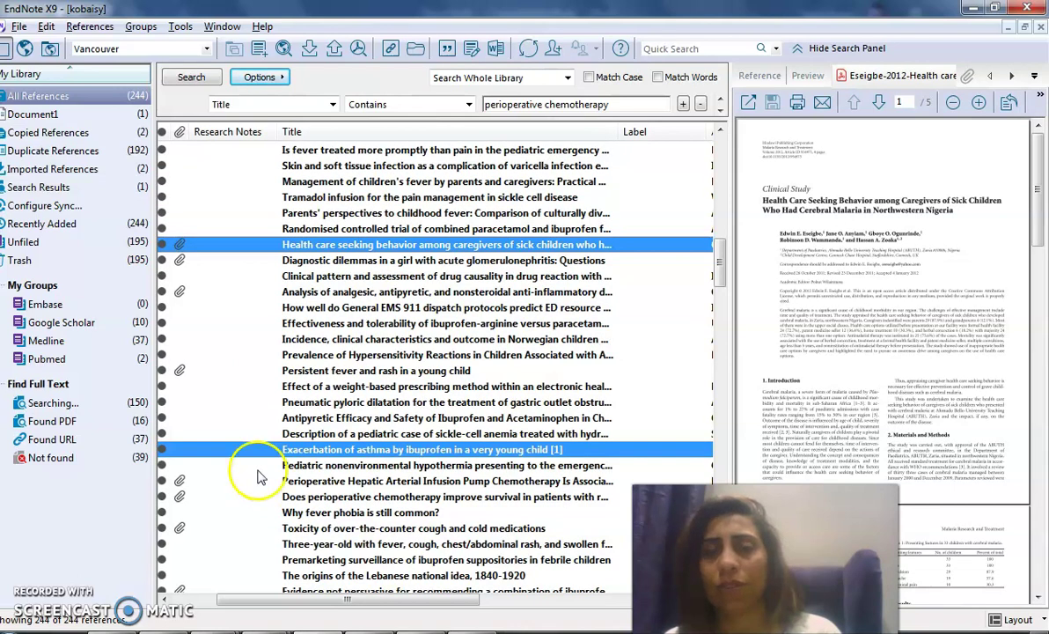
pyautogui.hotkey('alt', 'Tab')
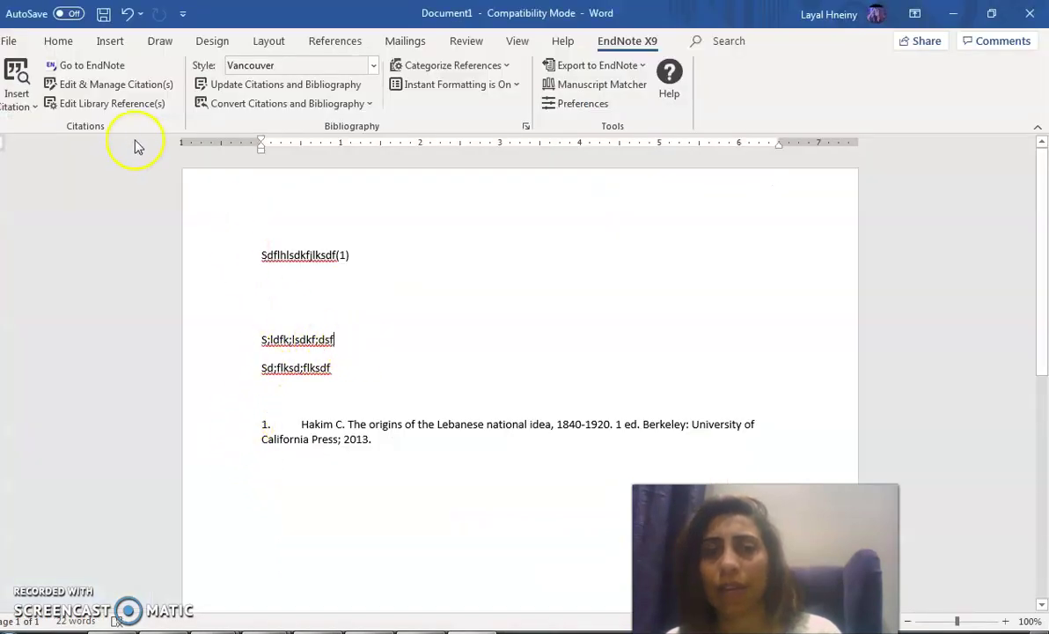
pyautogui.hotkey('alt', 'Tab')
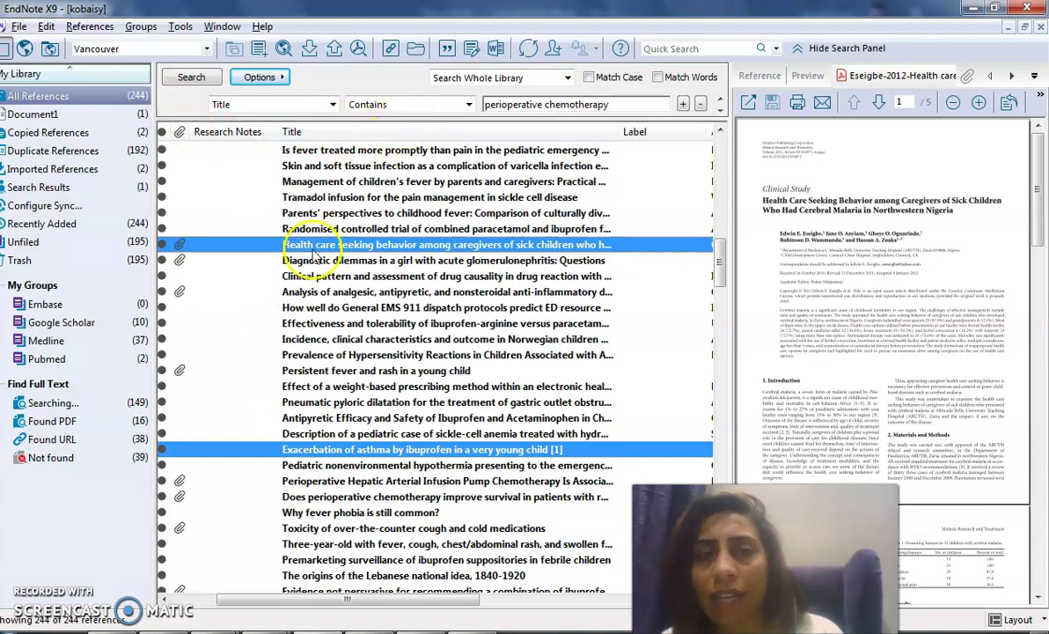
pyautogui.click(447, 51)
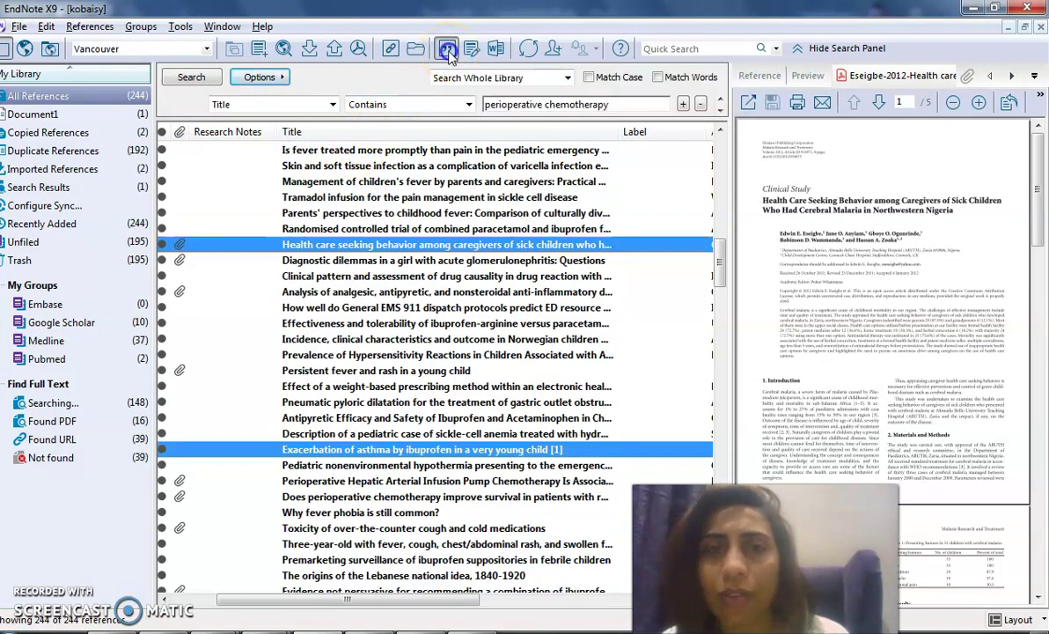
pyautogui.moveTo(110, 630)
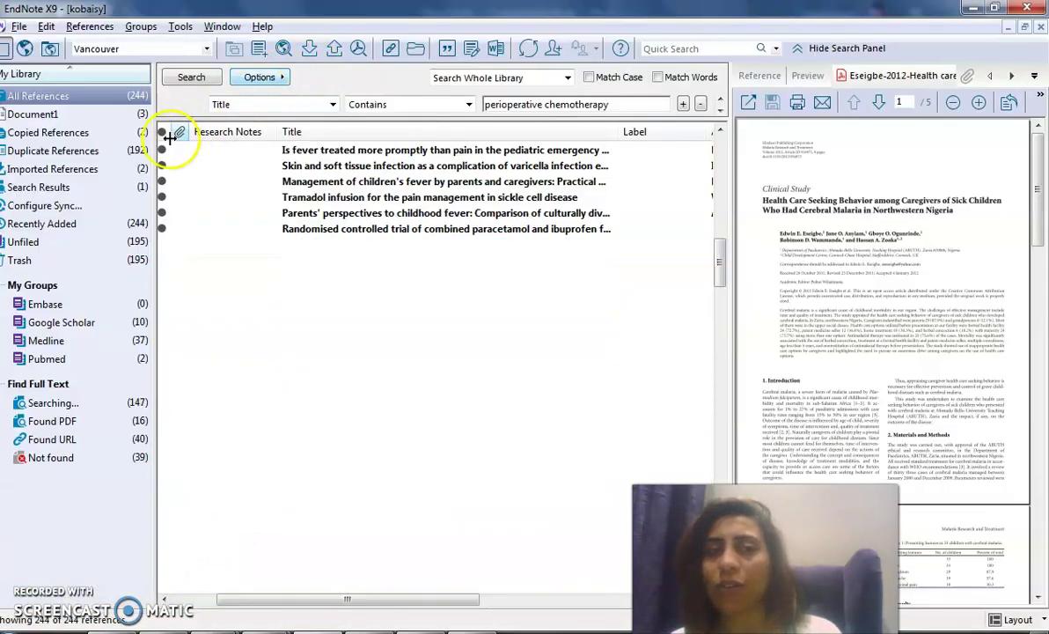
pyautogui.click(125, 51)
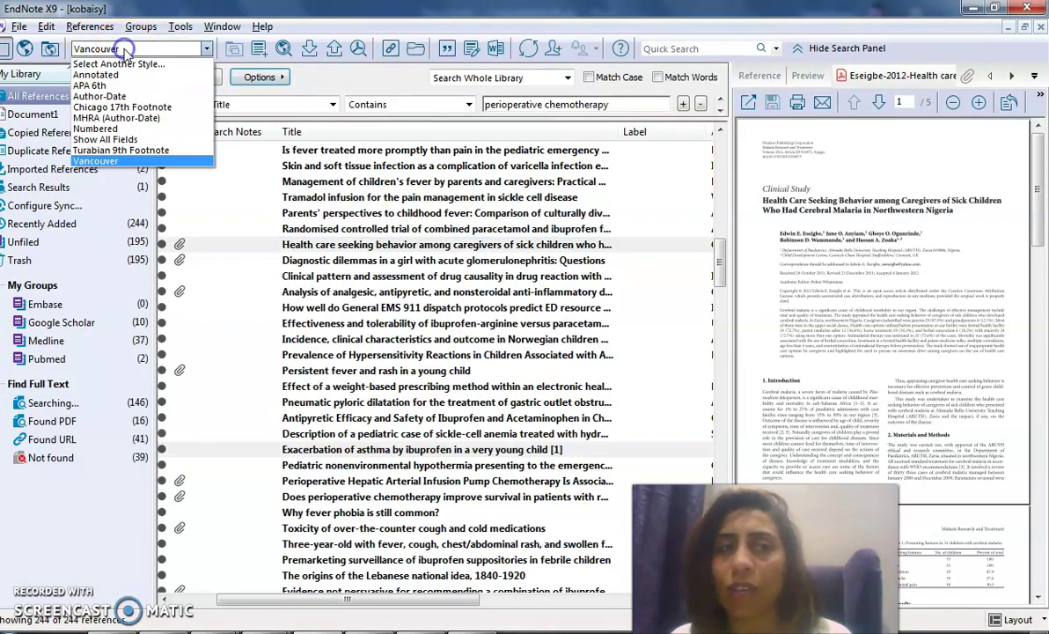
pyautogui.click(128, 48)
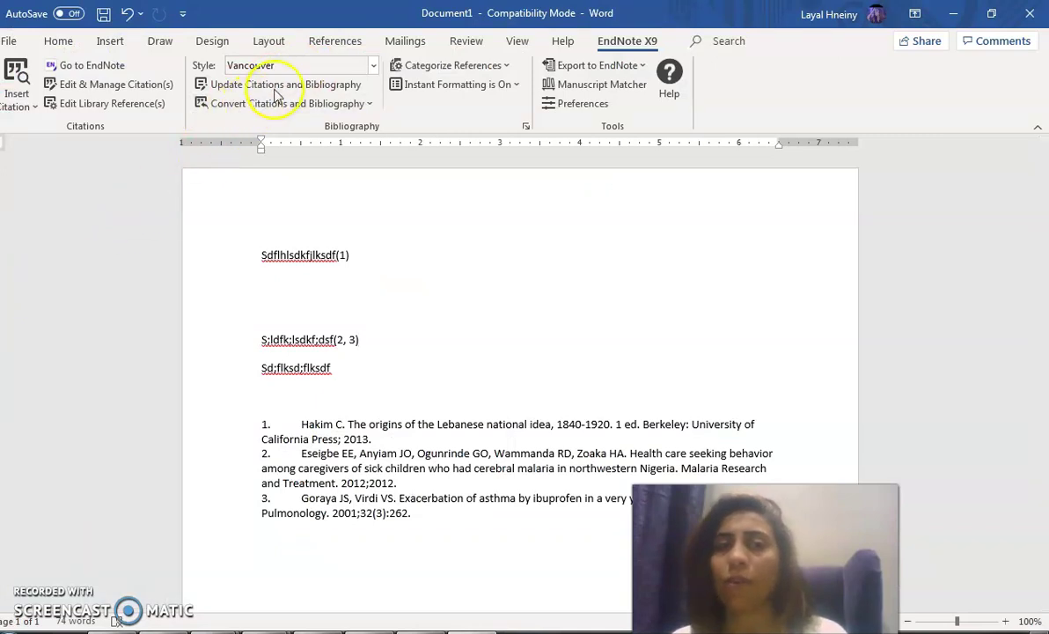
# Step: Switch the EndNote citation style to APA 6th so the first citation reads (Hakim, 2013)
pyautogui.click(322, 65)
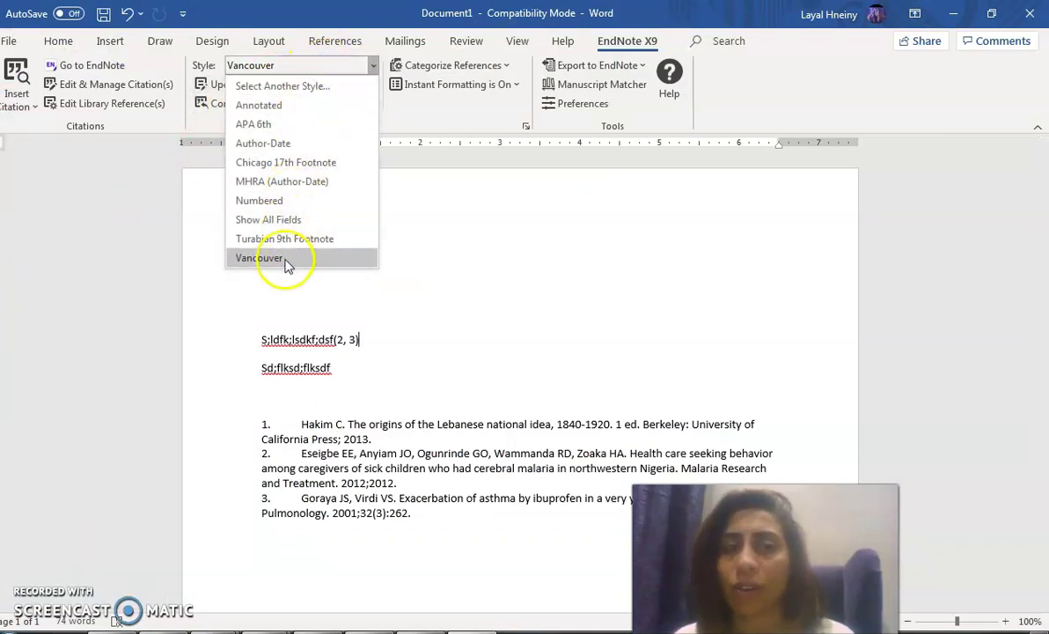
pyautogui.click(294, 124)
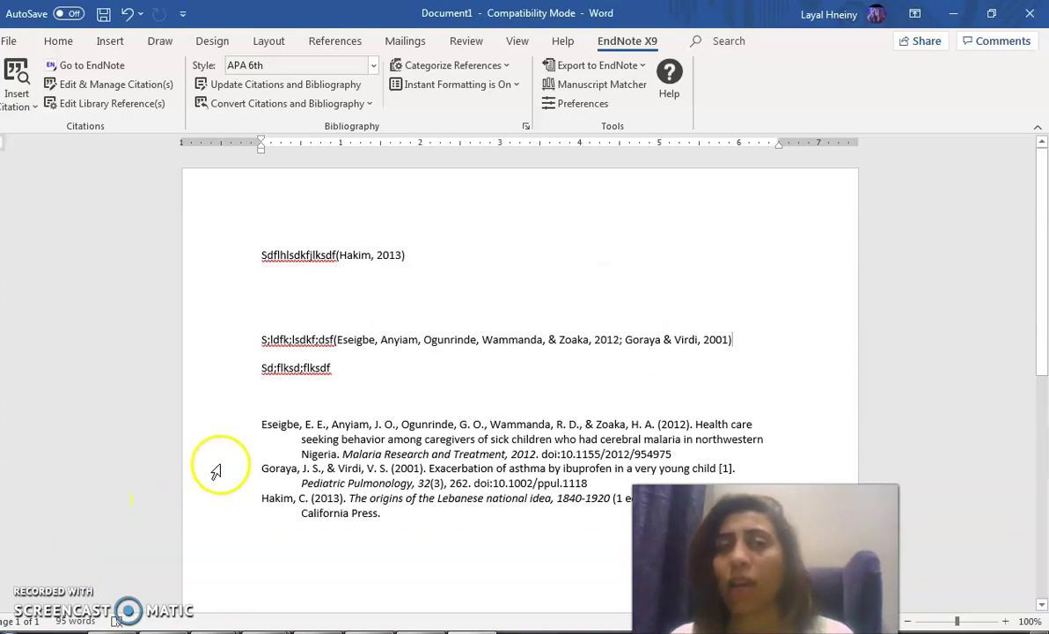
pyautogui.click(360, 254)
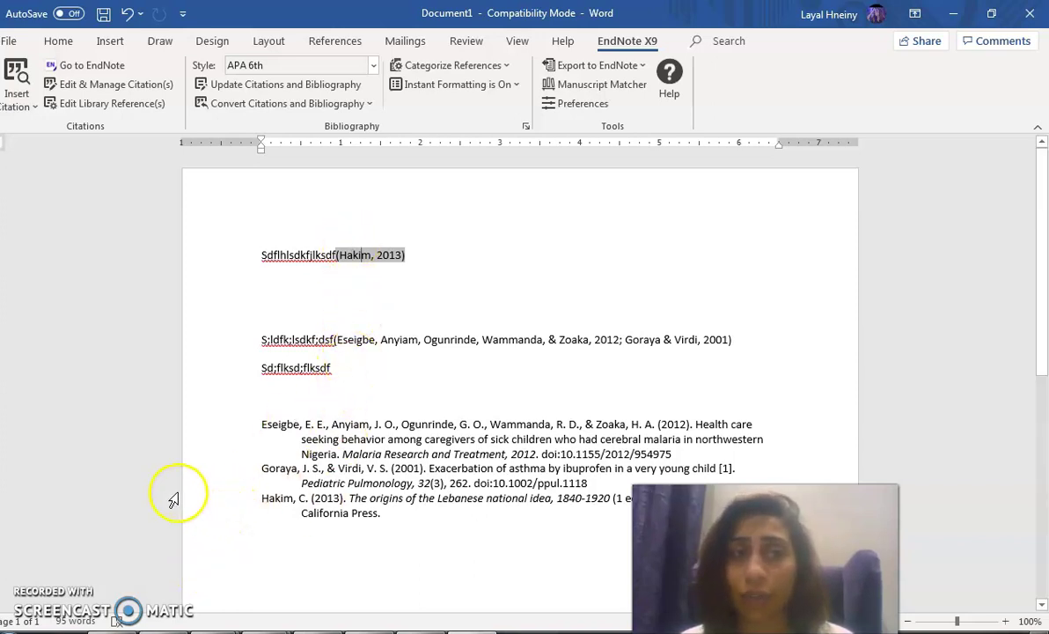
# Step: Save the library with file attachments as a Compressed Library (.enlx) on the Desktop
pyautogui.click(107, 103)
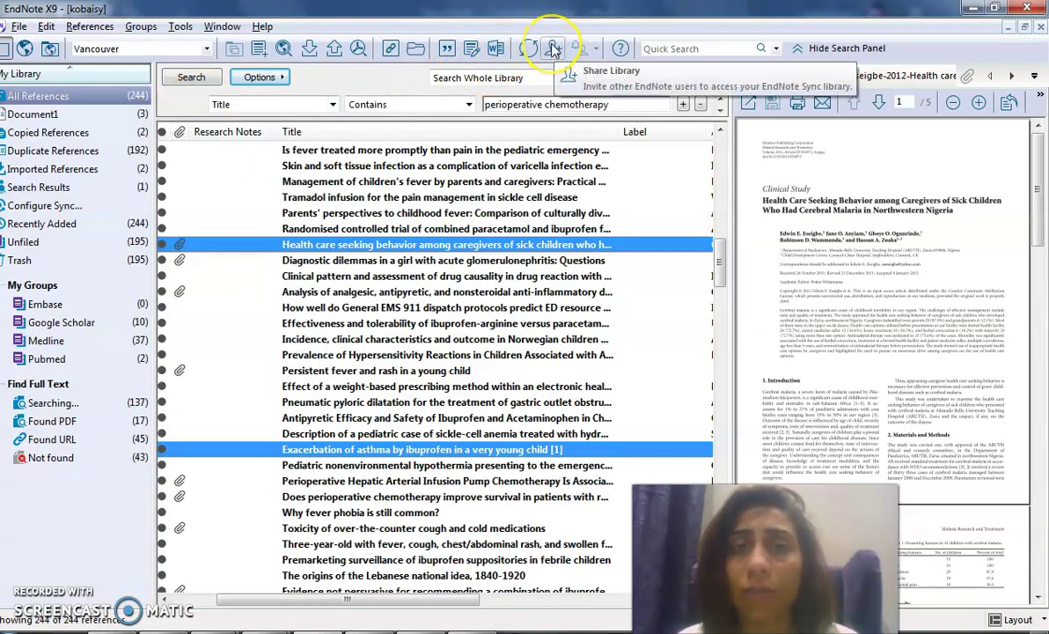
pyautogui.hotkey('alt', 'Tab')
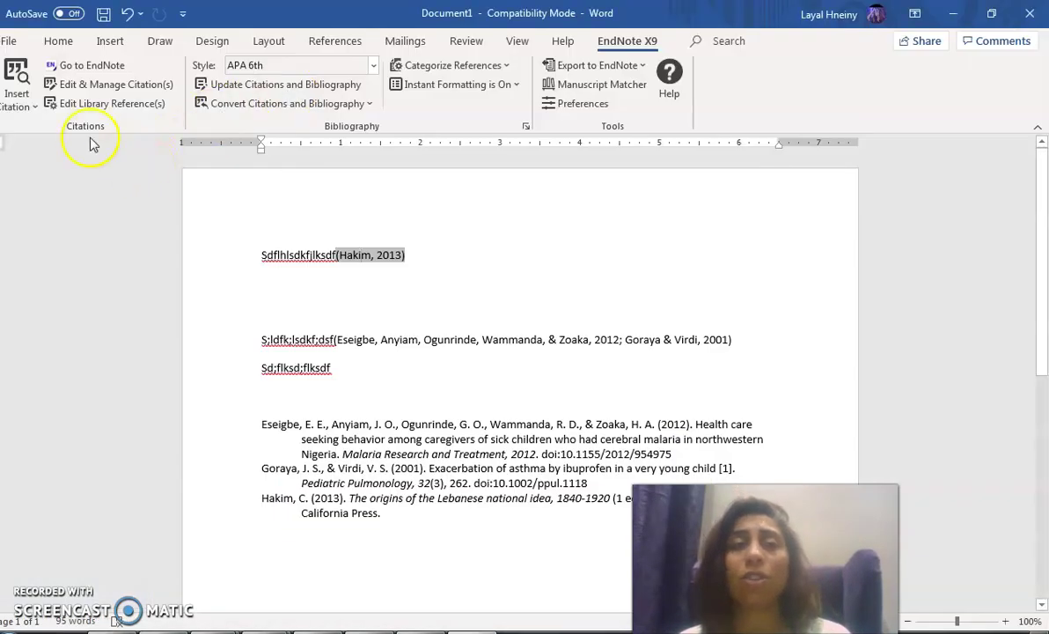
pyautogui.hotkey('alt', 'Tab')
pyautogui.click(18, 27)
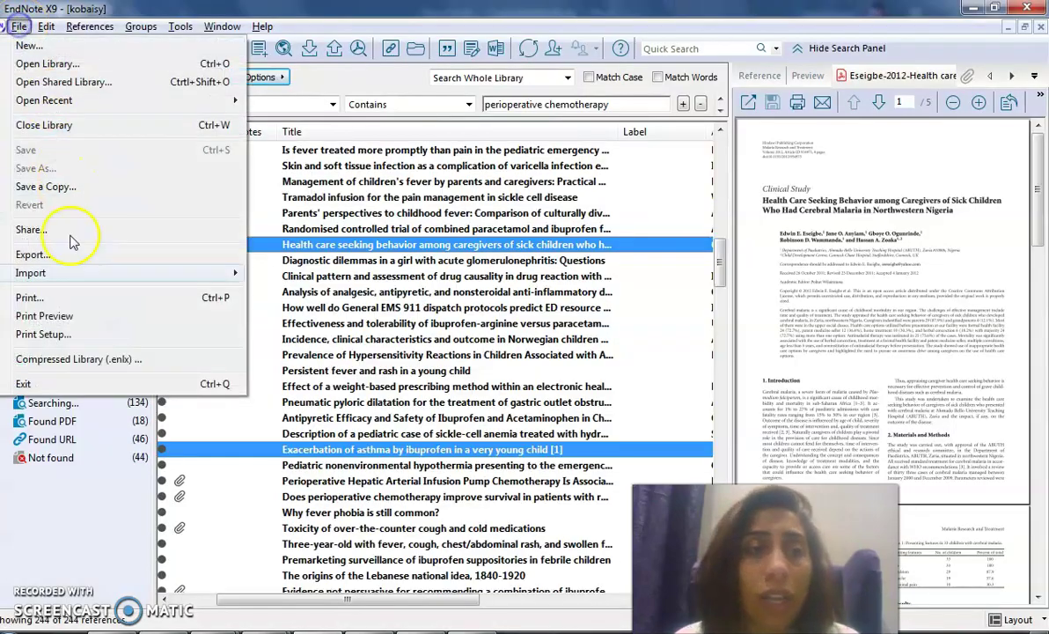
pyautogui.click(70, 360)
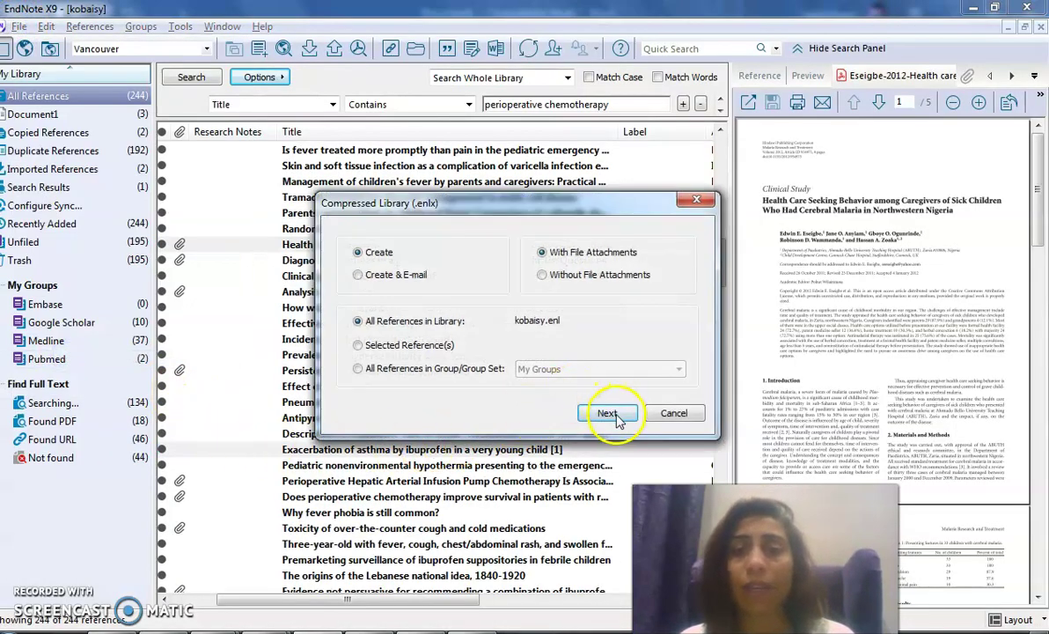
pyautogui.click(607, 414)
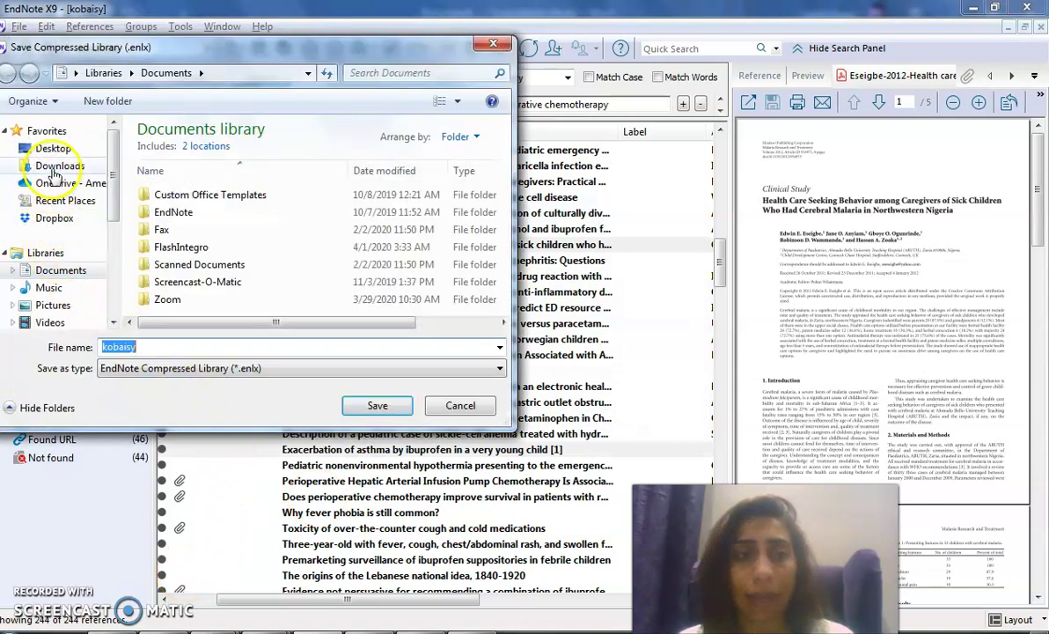
pyautogui.click(53, 148)
pyautogui.click(376, 405)
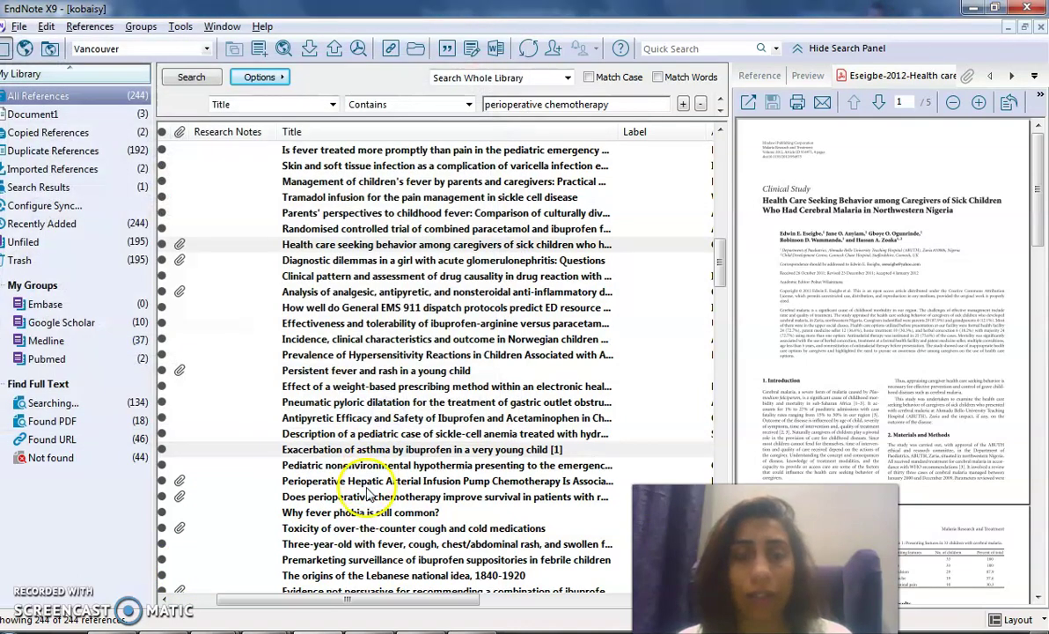